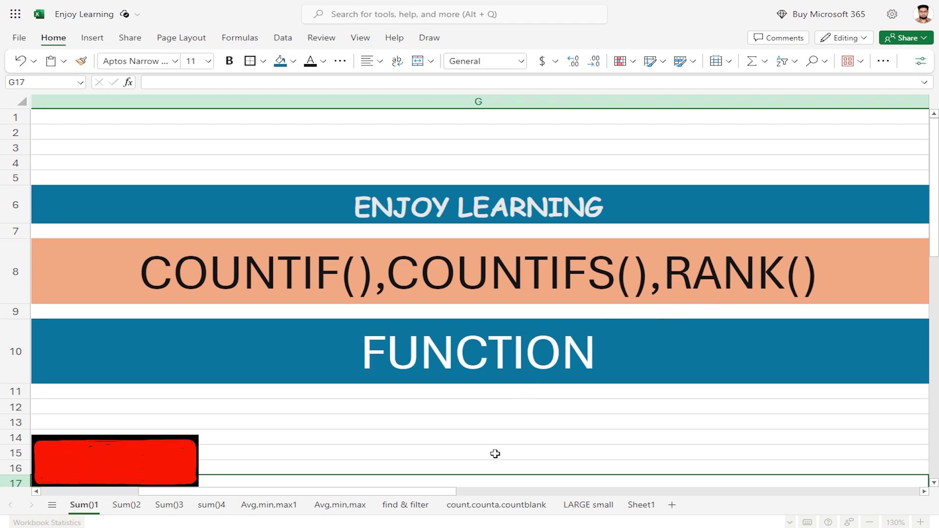
# Open the find & filter sheet and examine the table's serial number, name and city columns
pyautogui.click(424, 504)
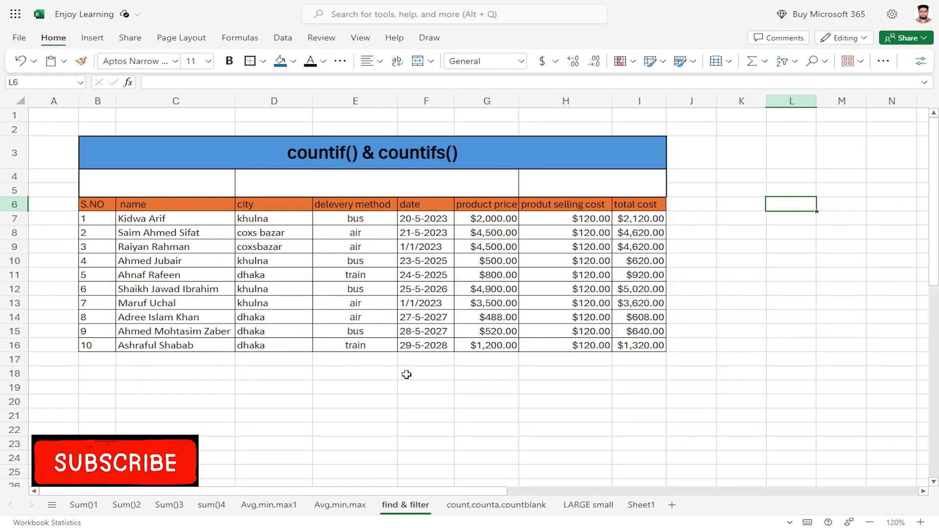
pyautogui.moveTo(90, 204); pyautogui.dragTo(633, 342)
pyautogui.click(426, 287)
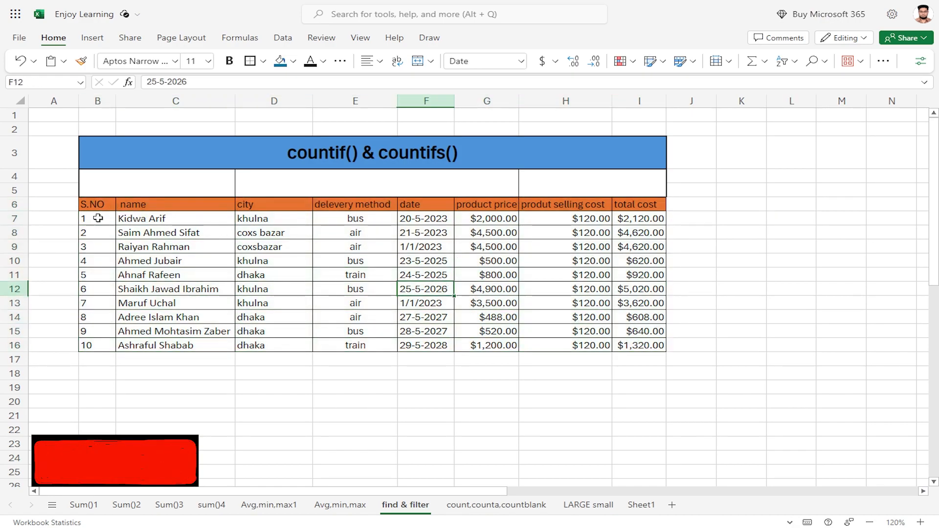
pyautogui.click(87, 207)
pyautogui.click(195, 206)
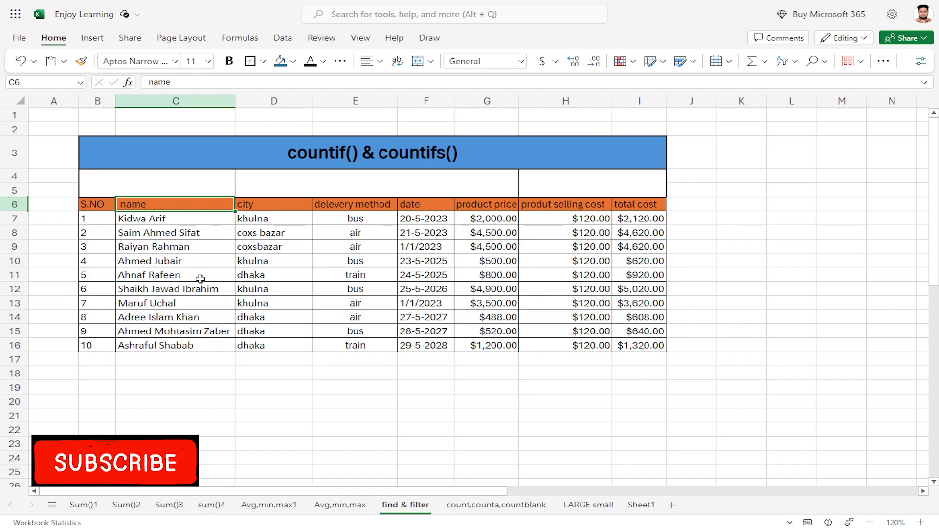
pyautogui.moveTo(188, 213); pyautogui.dragTo(192, 329)
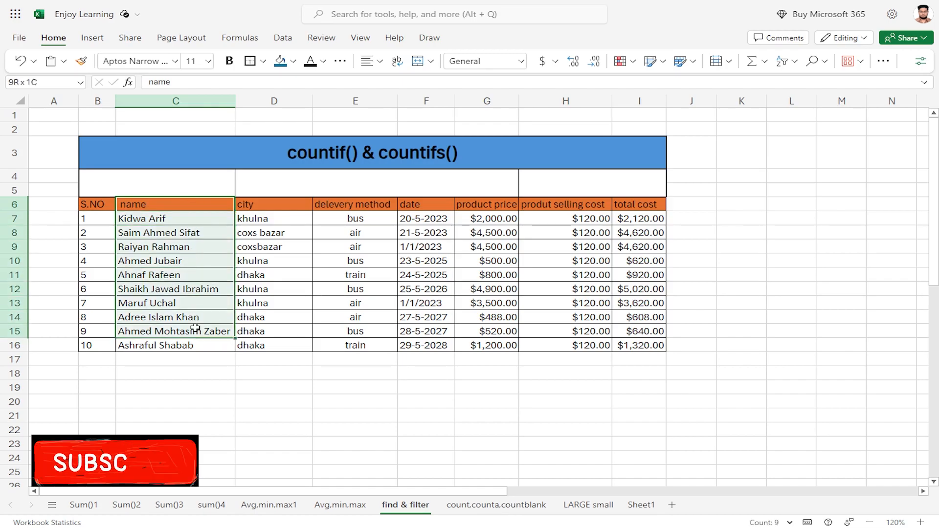
pyautogui.click(191, 304)
pyautogui.moveTo(272, 203); pyautogui.dragTo(285, 346)
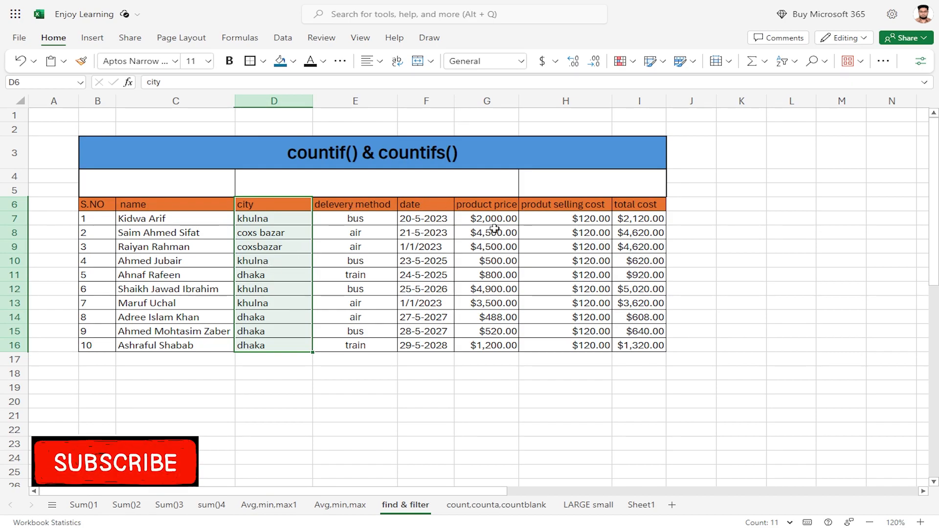
# Widen column G slightly so the product price header has more room
pyautogui.moveTo(519, 101); pyautogui.dragTo(543, 103)
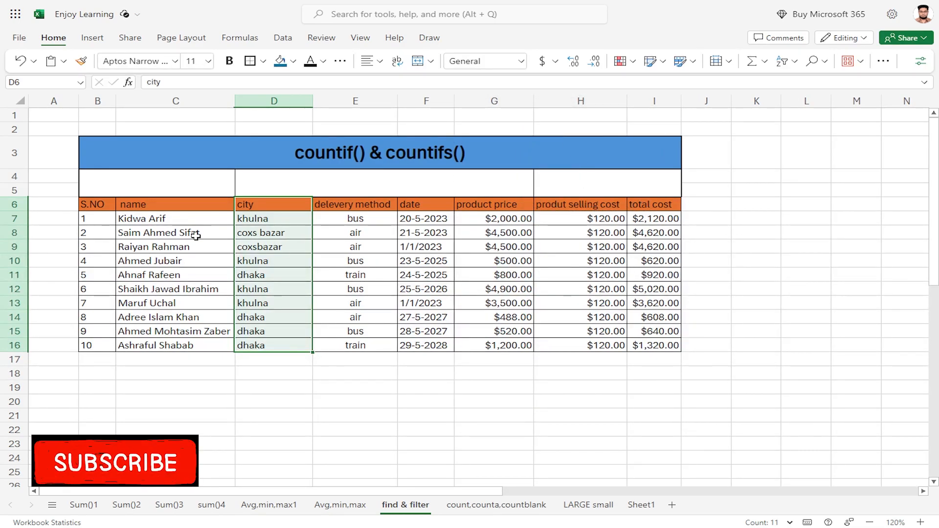
pyautogui.click(500, 316)
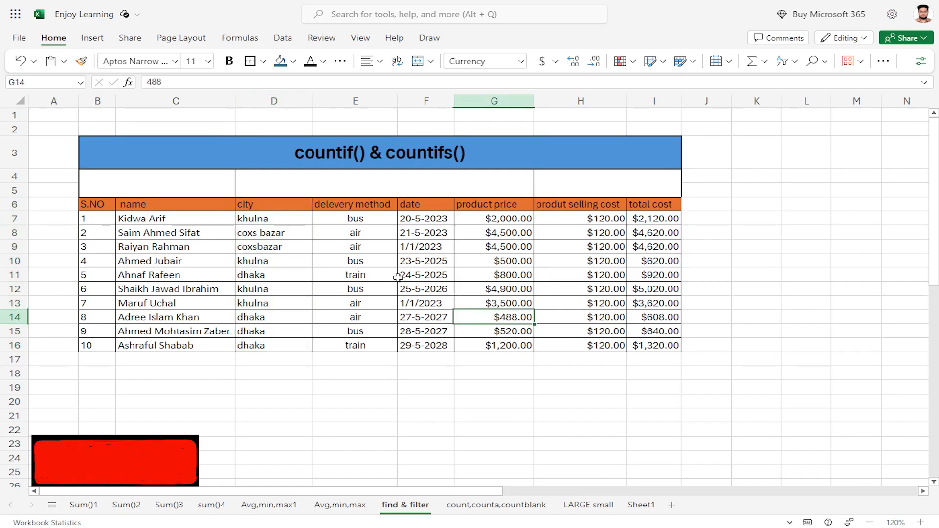
# Enter =COUNTIF(D7:D16,"dhaka") in merged cell B4 to count the dhaka entries in the city column
pyautogui.click(182, 180)
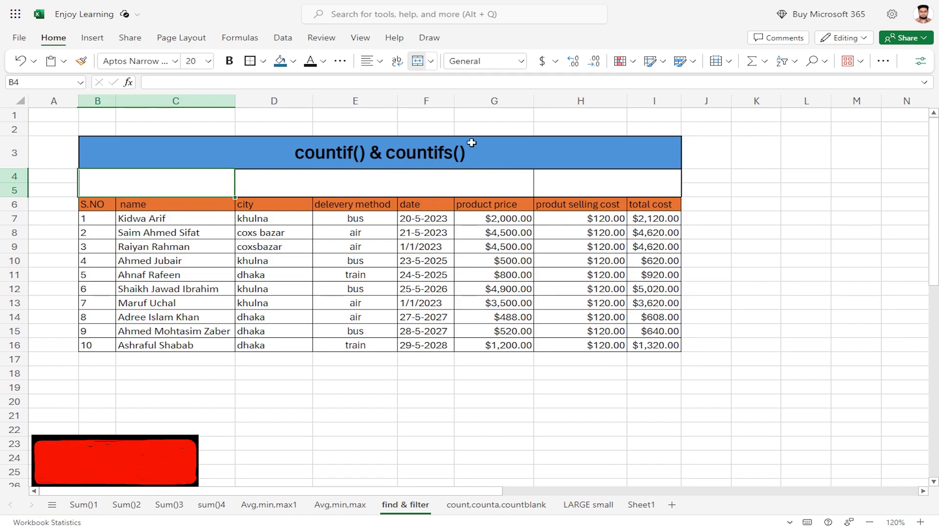
pyautogui.write('=')
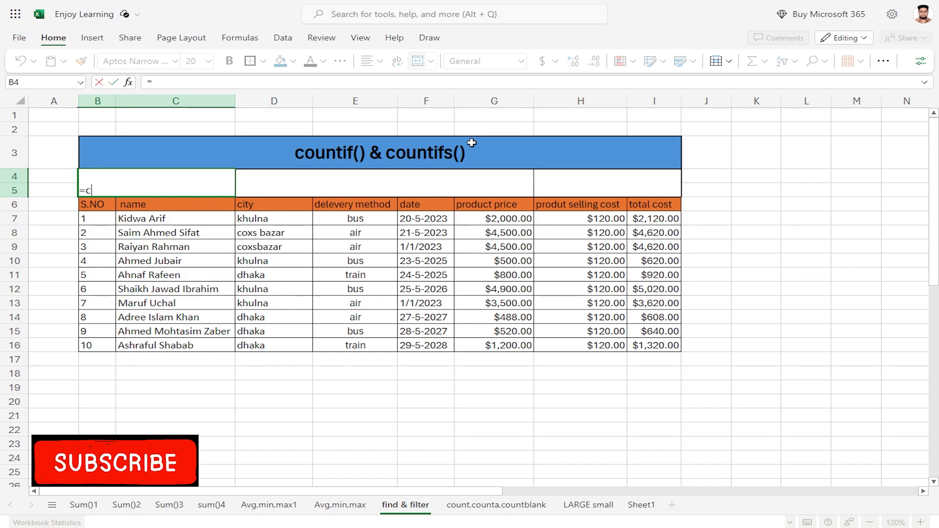
pyautogui.write('count')
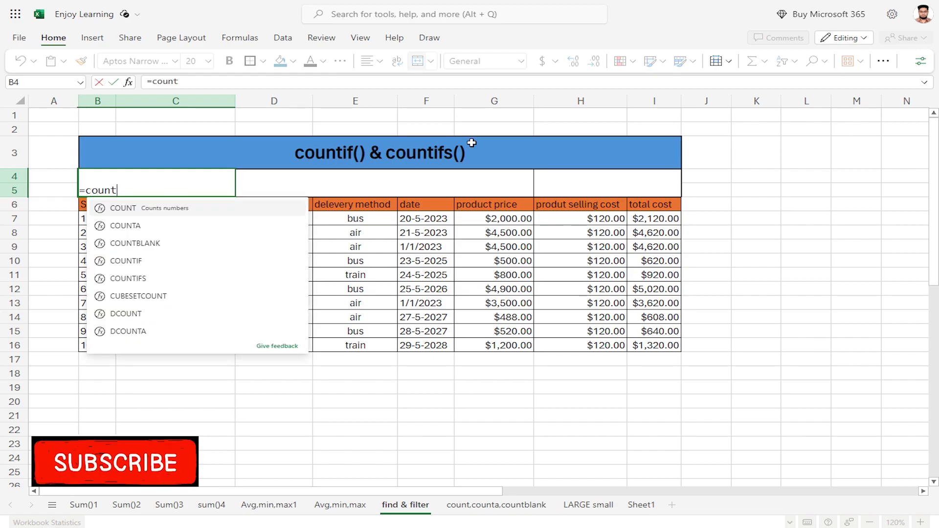
pyautogui.press('Down')
pyautogui.press('Down')
pyautogui.press('Down')
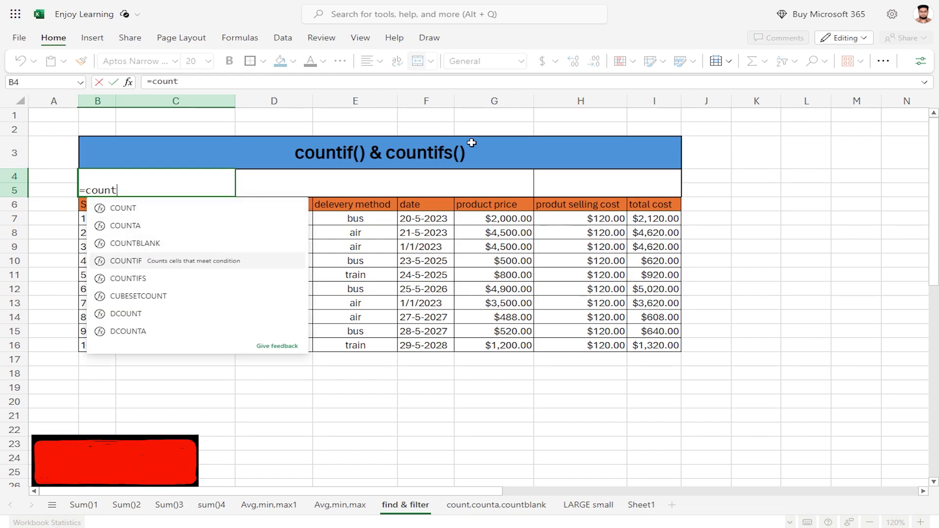
pyautogui.click(120, 264)
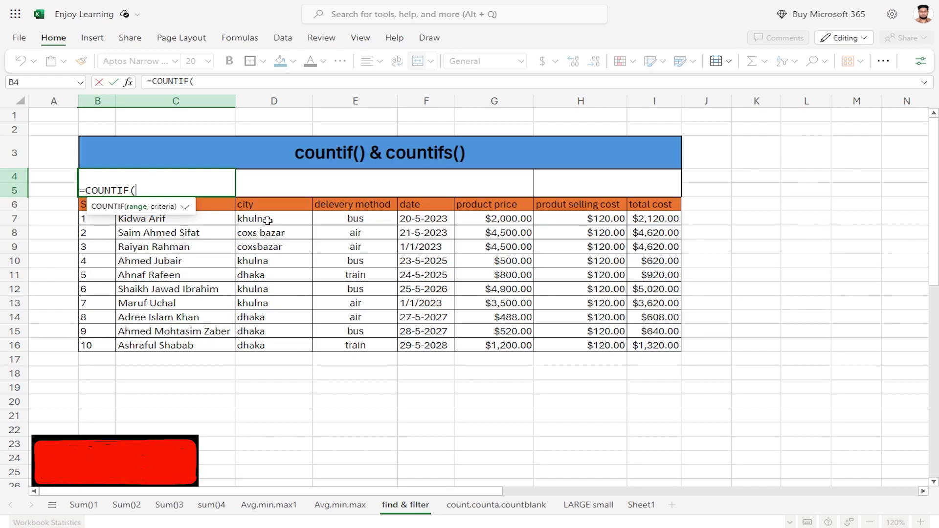
pyautogui.moveTo(274, 218); pyautogui.dragTo(275, 343)
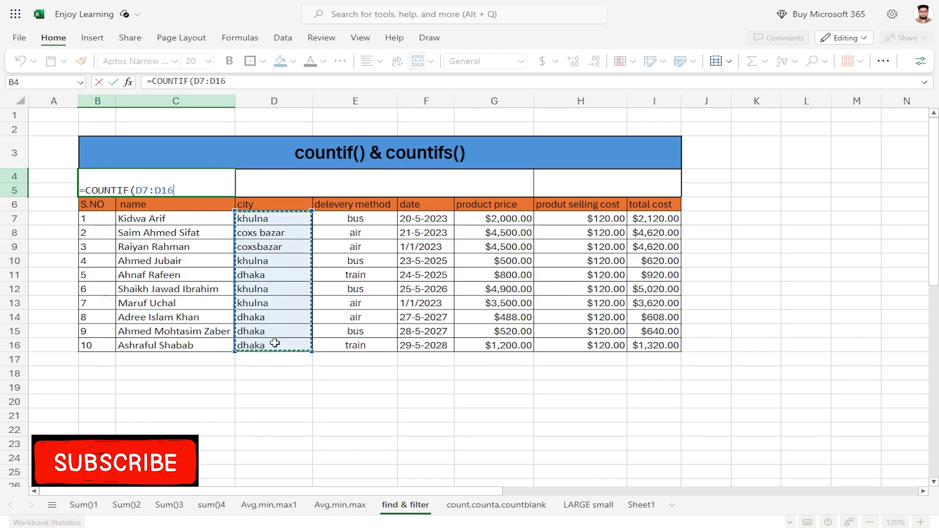
pyautogui.write(',')
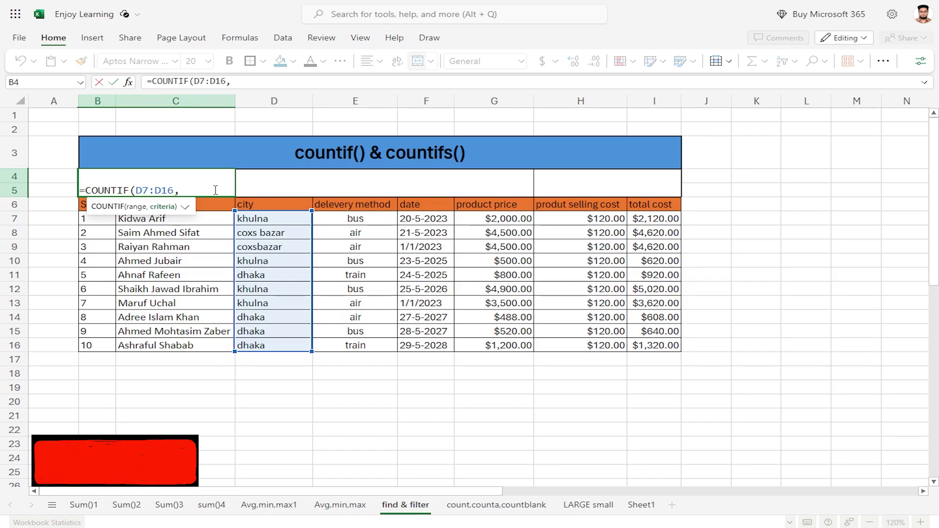
pyautogui.write('"')
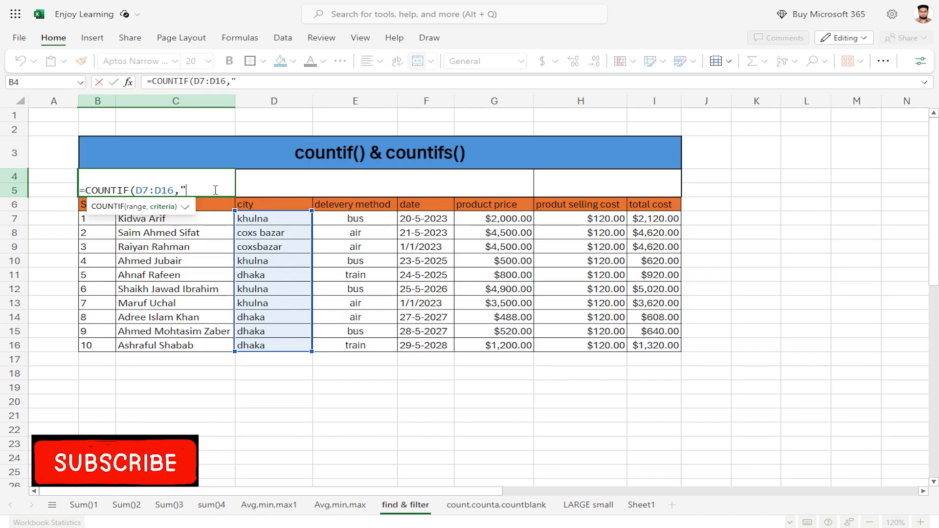
pyautogui.write('dhaka')
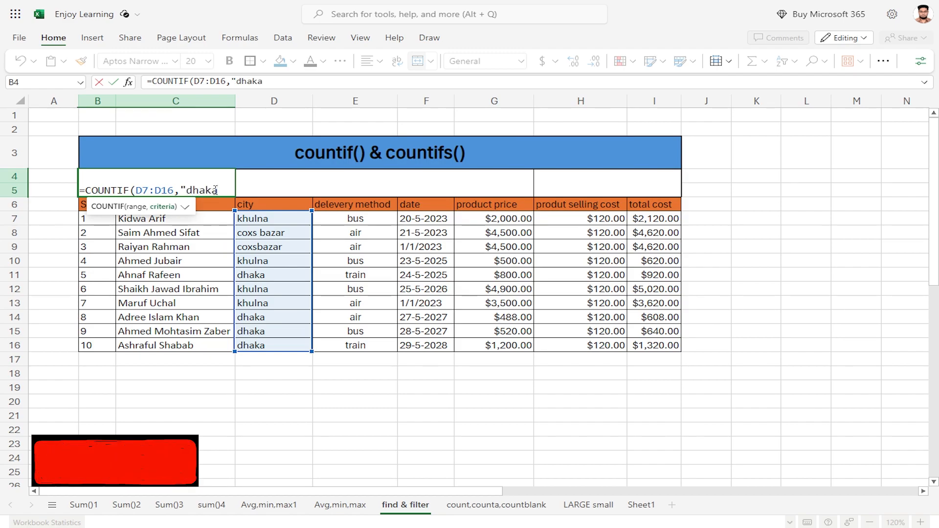
pyautogui.write('")')
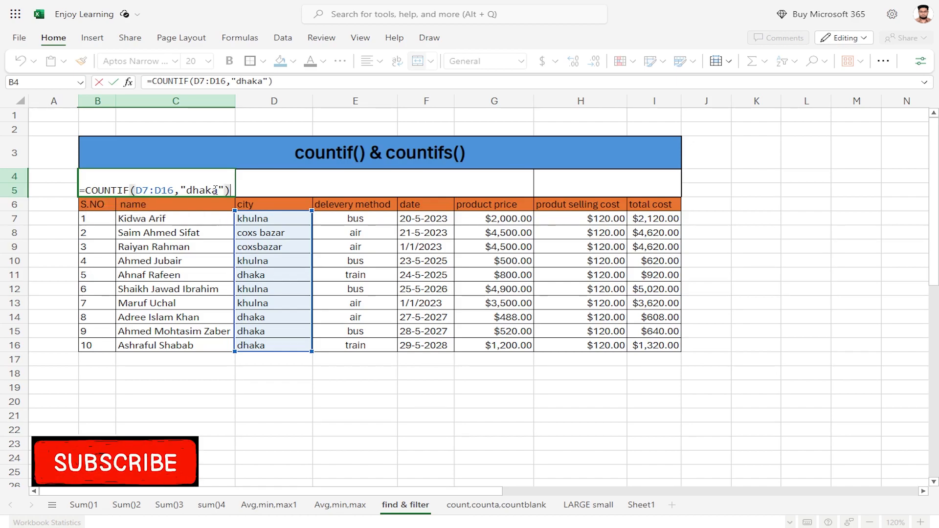
pyautogui.press('Return')
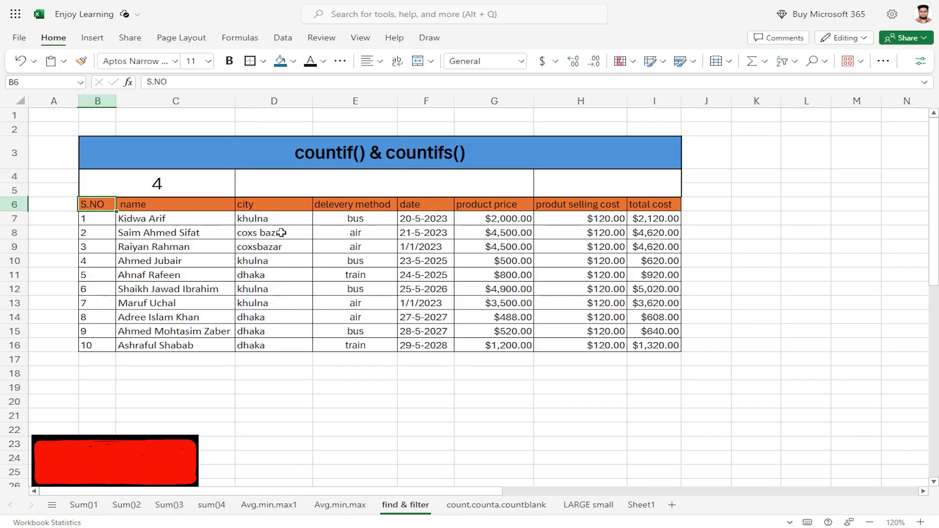
# Check the B4 formula's result against the individual dhaka entries in the city column
pyautogui.moveTo(268, 218); pyautogui.dragTo(269, 339)
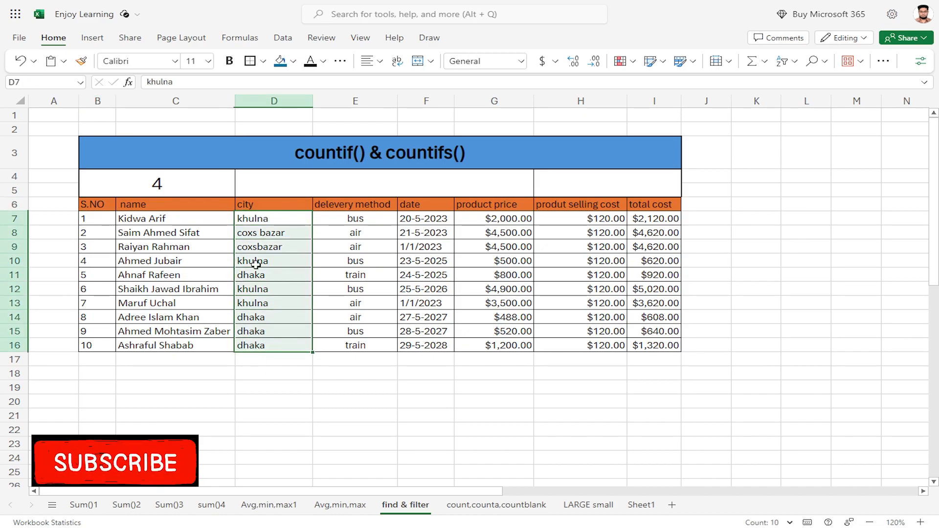
pyautogui.click(189, 194)
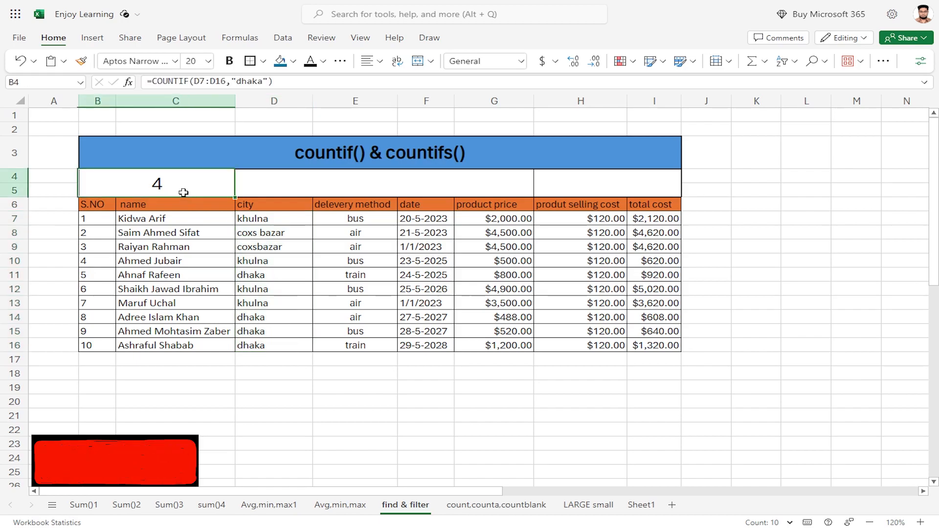
pyautogui.click(265, 275)
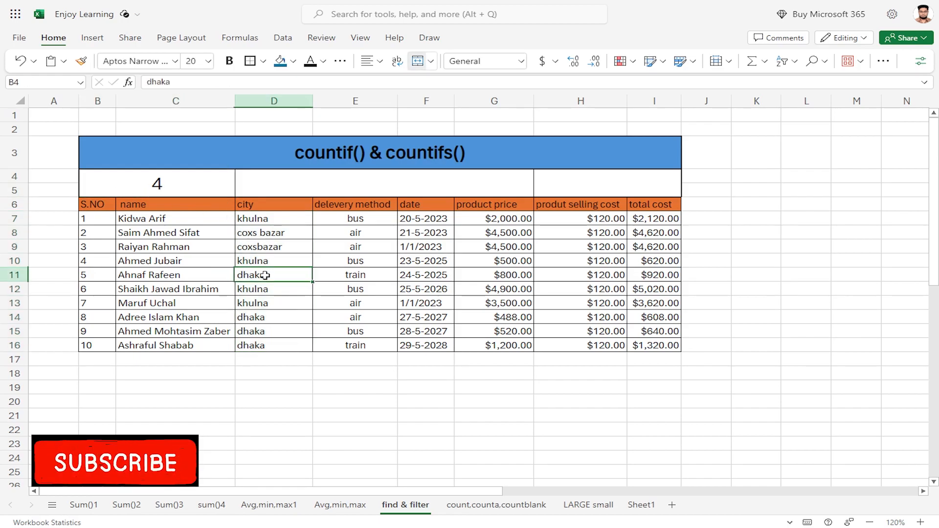
pyautogui.click(270, 317)
pyautogui.click(267, 336)
pyautogui.click(270, 346)
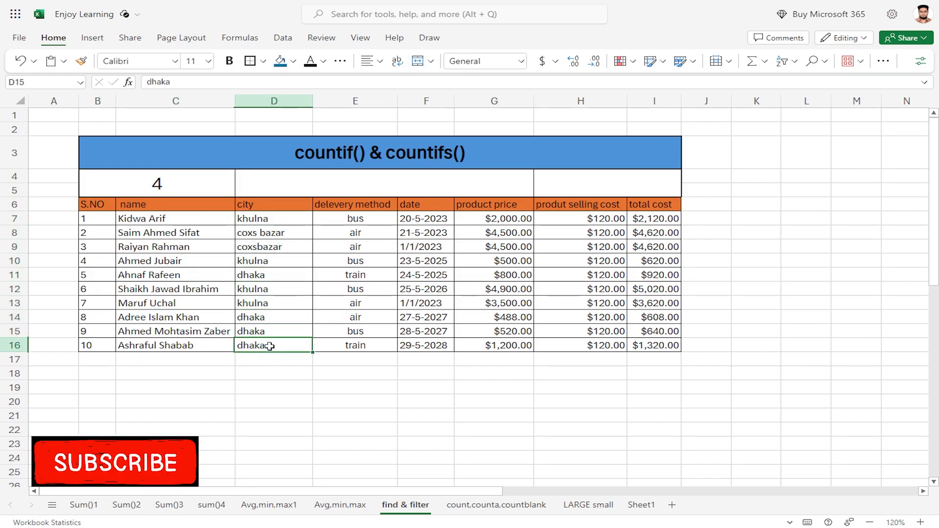
# Change the COUNTIF criterion in B4 to "khulna", keeping the range D7:D16
pyautogui.click(168, 185)
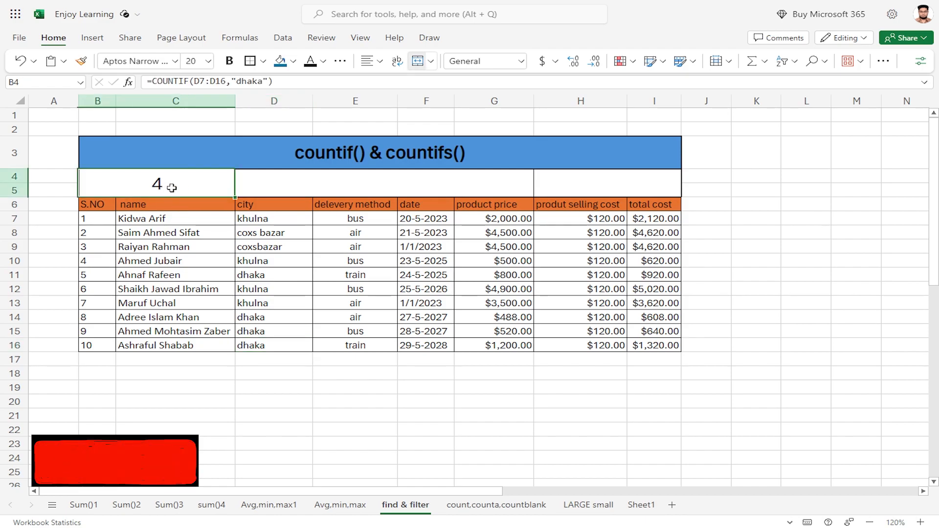
pyautogui.moveTo(273, 81); pyautogui.dragTo(142, 83)
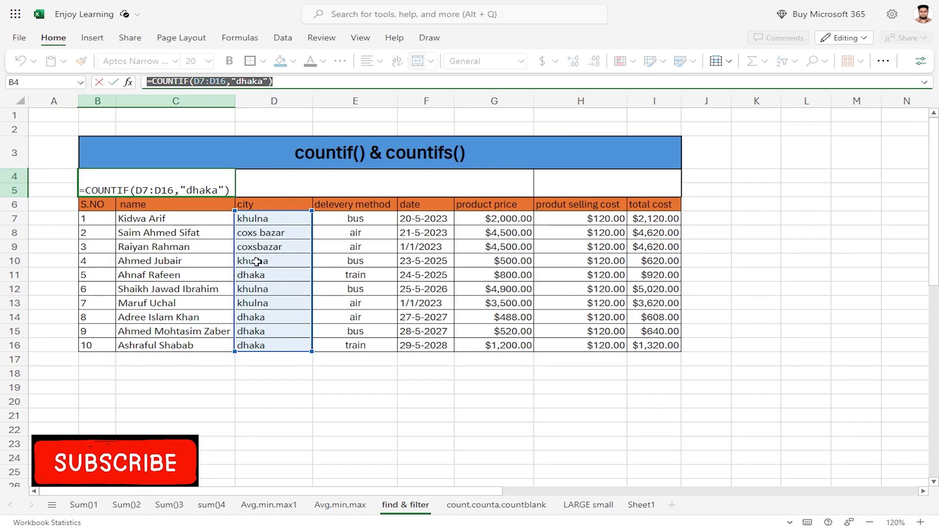
pyautogui.moveTo(219, 191); pyautogui.dragTo(187, 190)
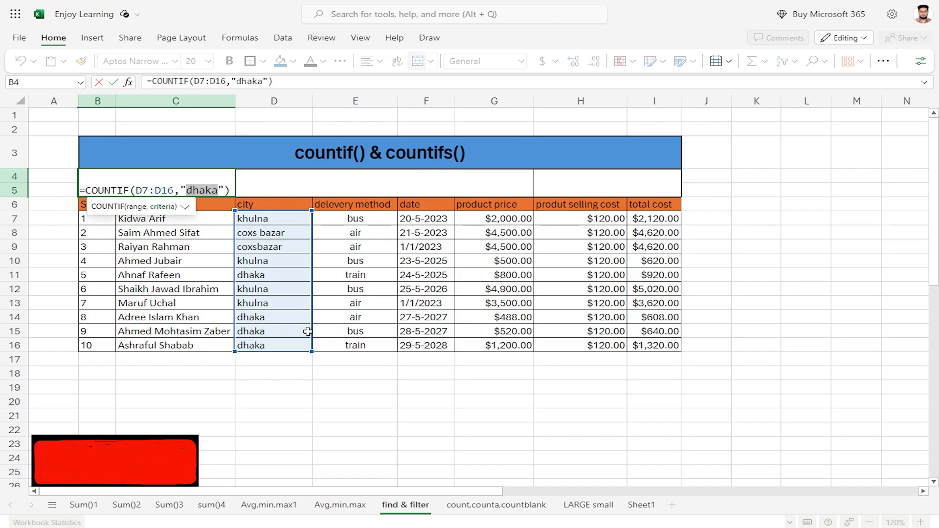
pyautogui.press('BackSpace')
pyautogui.write('khulna')
pyautogui.press('Return')
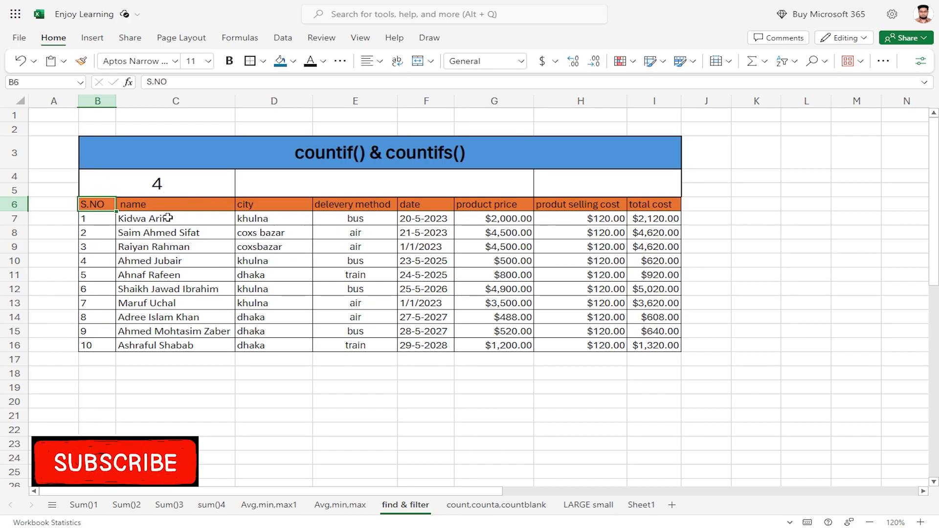
# Replace the COUNTIF criterion in B4 with "coxsbazar"
pyautogui.click(197, 187)
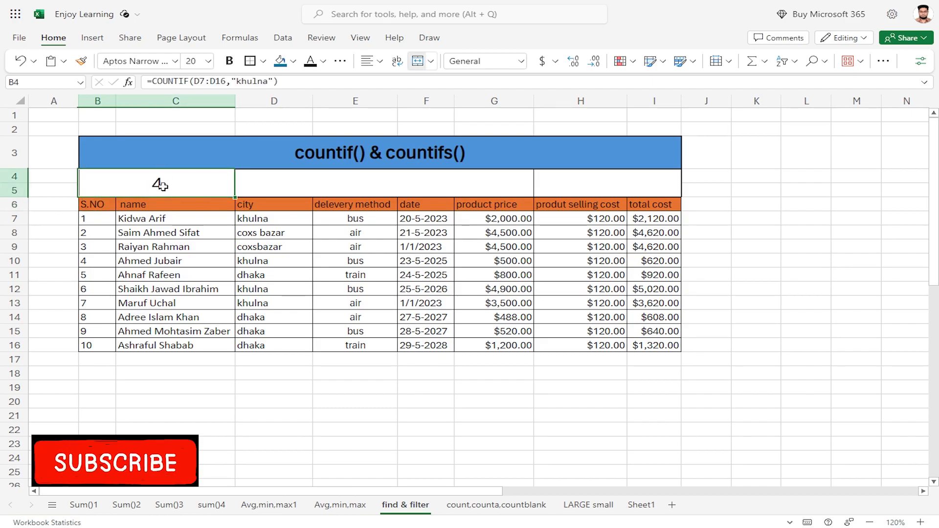
pyautogui.doubleClick(160, 185)
pyautogui.moveTo(225, 191); pyautogui.dragTo(189, 193)
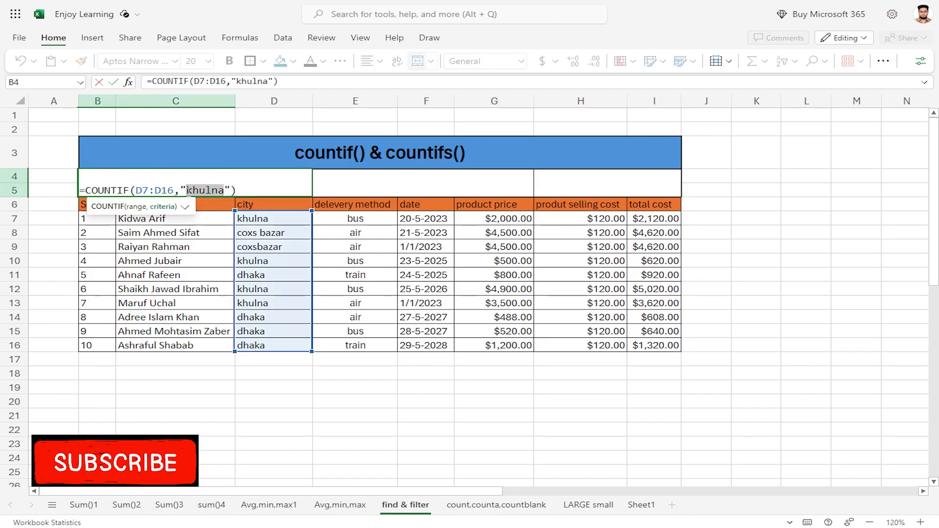
pyautogui.press('BackSpace')
pyautogui.write('coxsbazar')
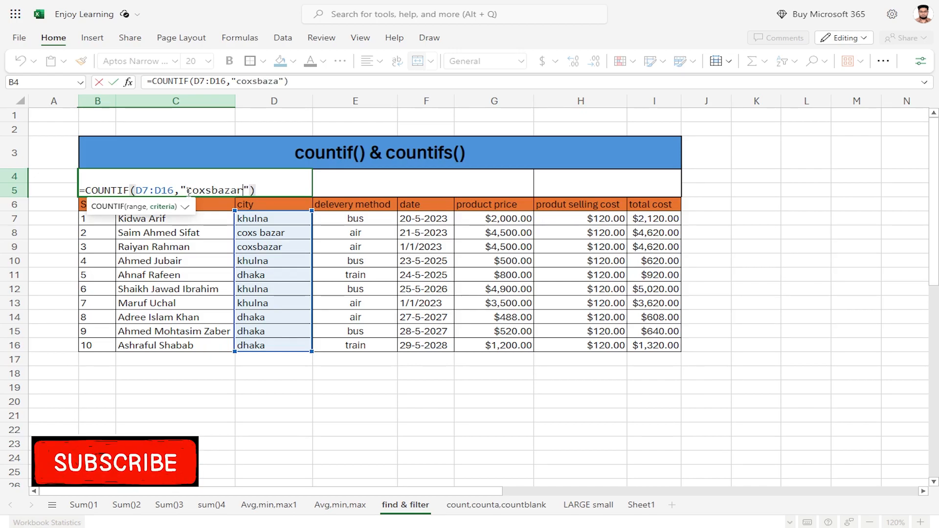
pyautogui.press('Return')
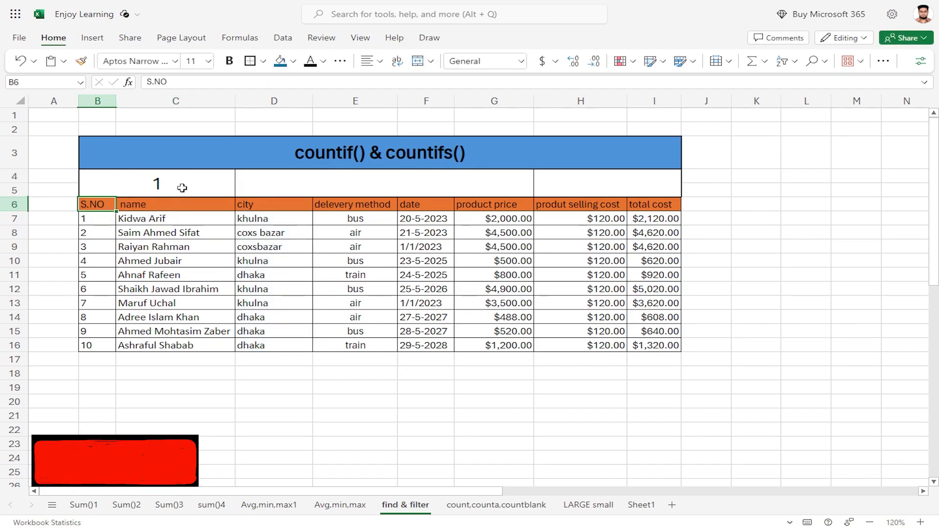
# Remove the space from the city name in D8 so it reads coxsbazar like D9
pyautogui.click(265, 248)
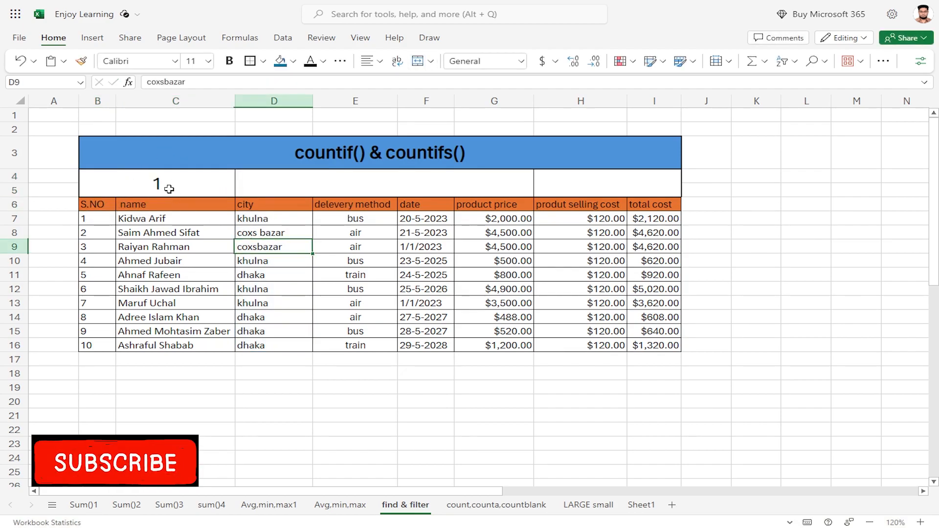
pyautogui.doubleClick(256, 234)
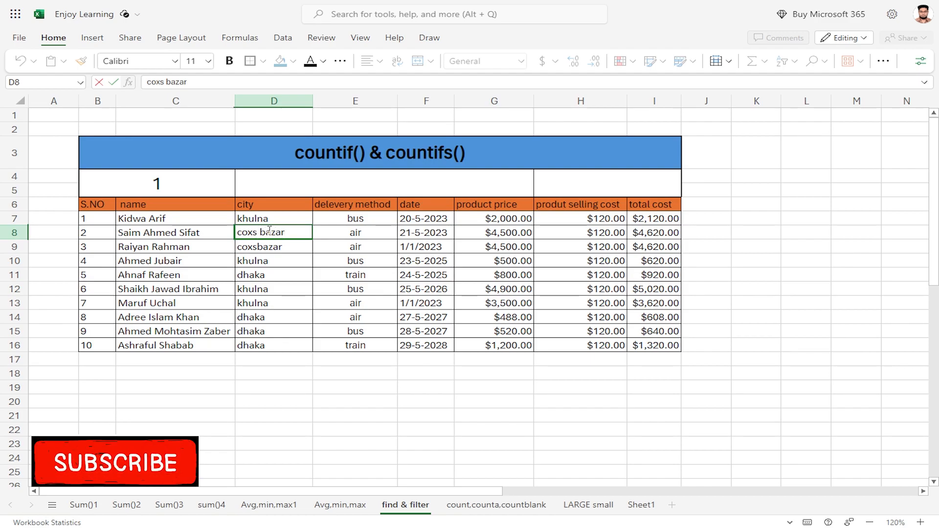
pyautogui.press('BackSpace')
pyautogui.press('Return')
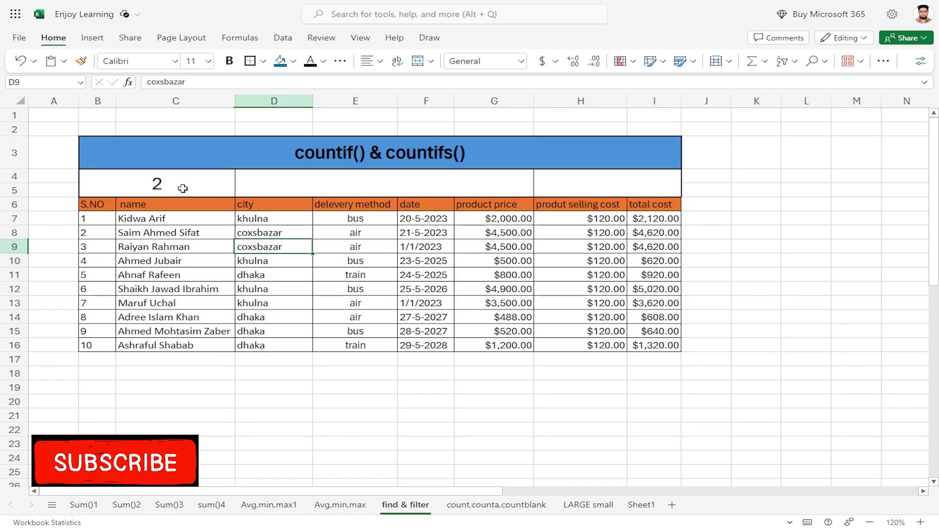
pyautogui.click(282, 181)
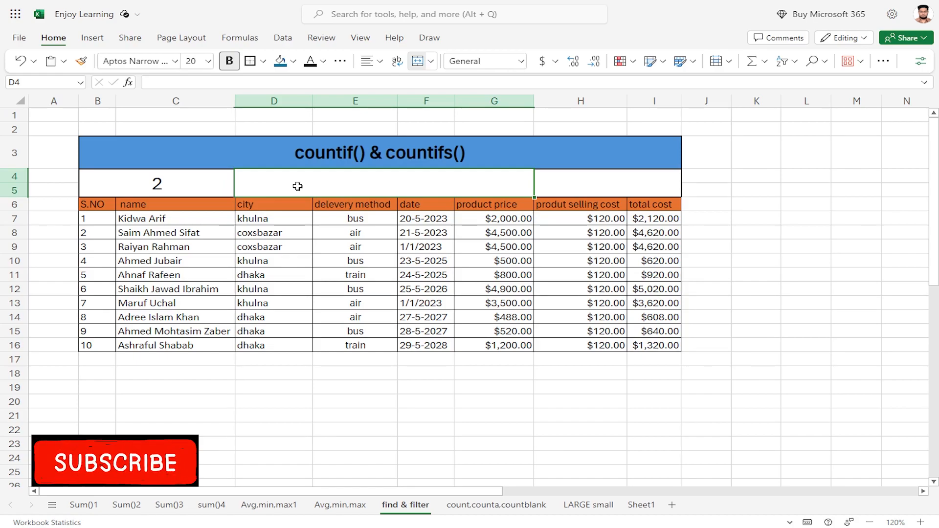
pyautogui.write('=')
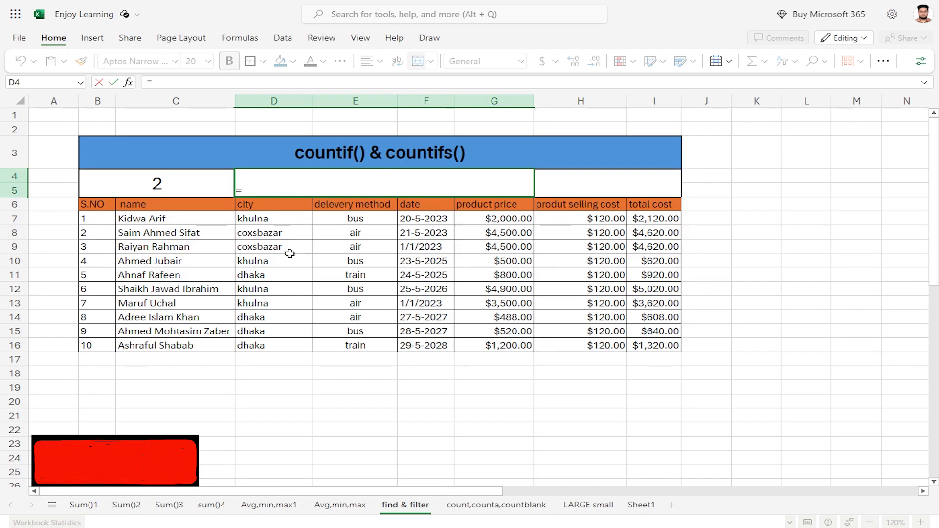
pyautogui.click(258, 276)
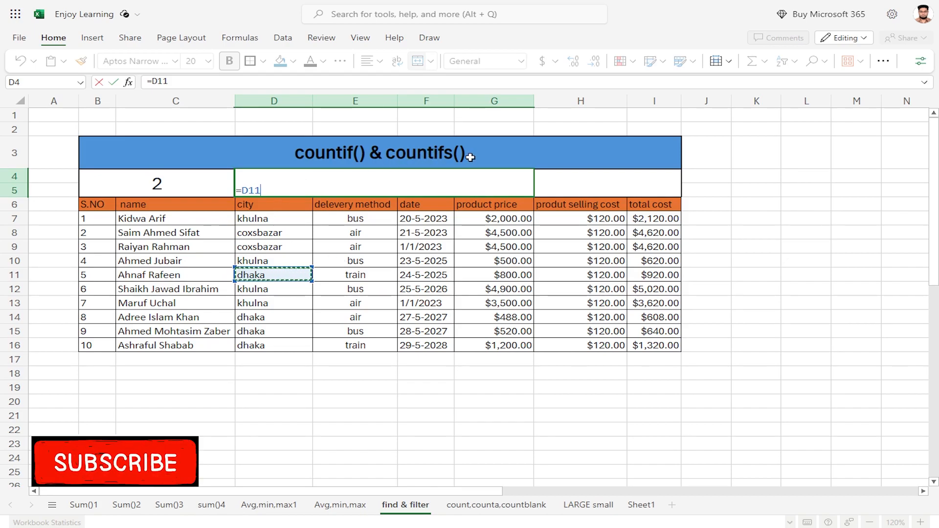
pyautogui.click(158, 184)
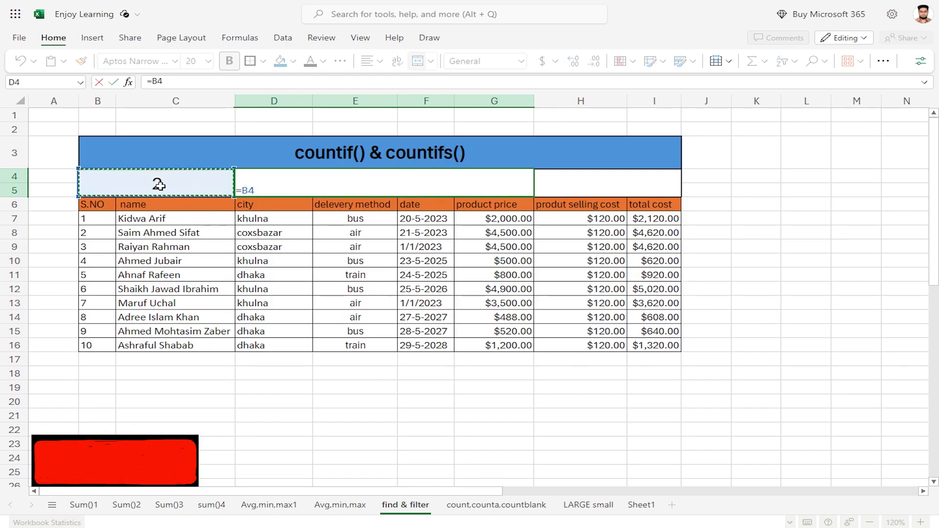
pyautogui.click(169, 233)
pyautogui.click(156, 183)
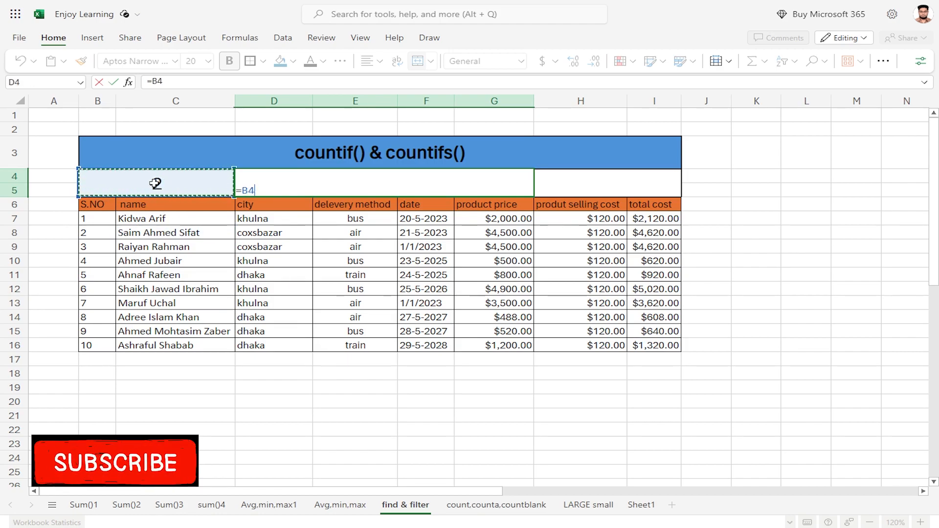
pyautogui.click(255, 186)
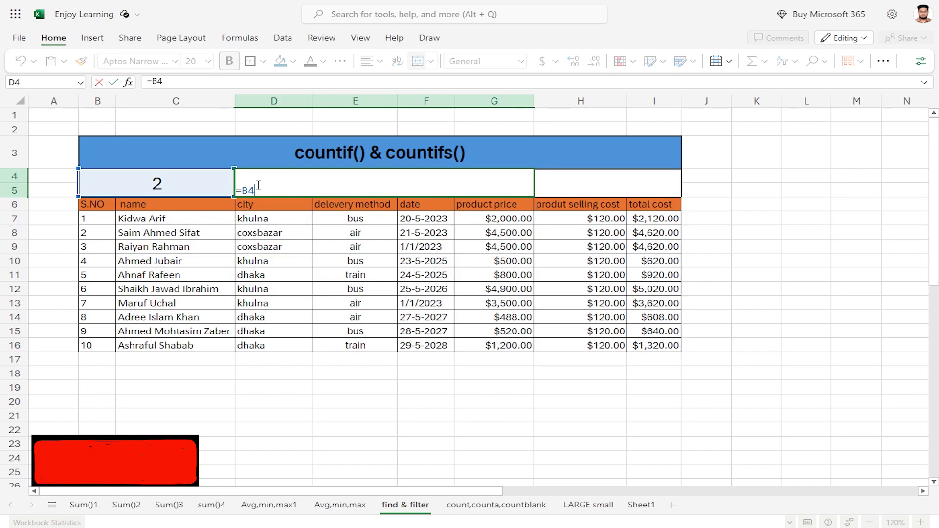
pyautogui.press('Escape')
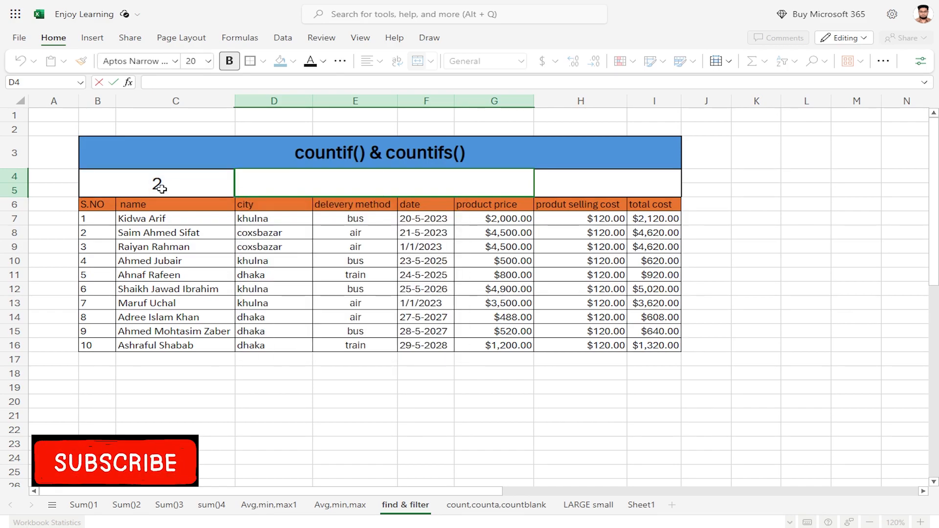
# Begin a COUNTIFS formula in D4 with the city range D7:D16 and the criterion "dhaka"
pyautogui.click(157, 185)
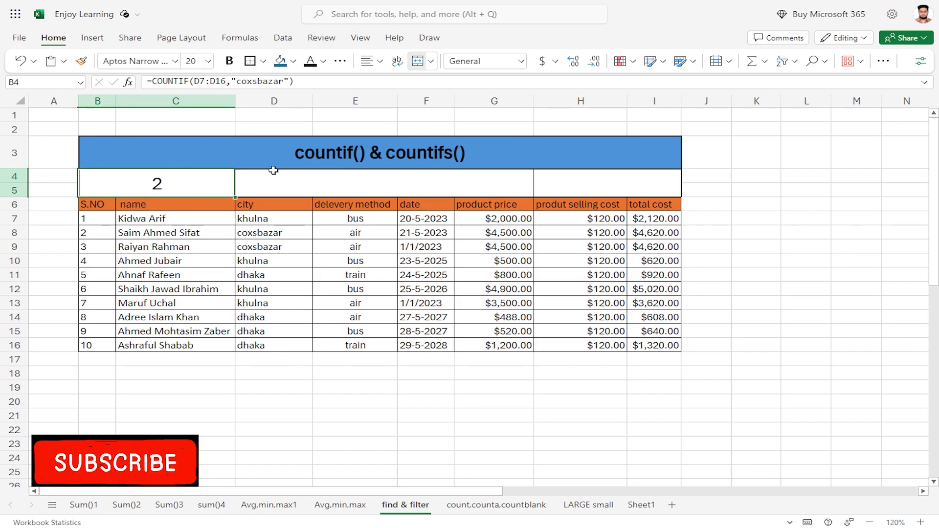
pyautogui.click(309, 185)
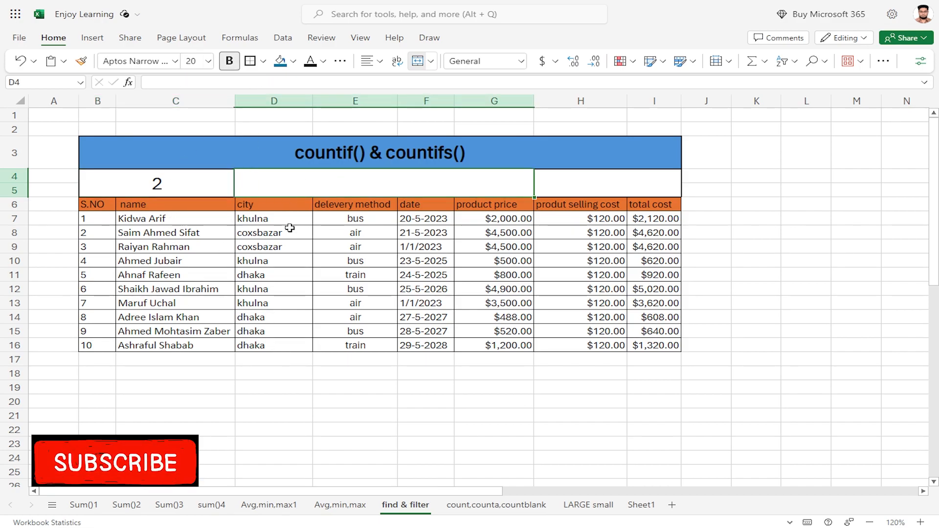
pyautogui.click(268, 274)
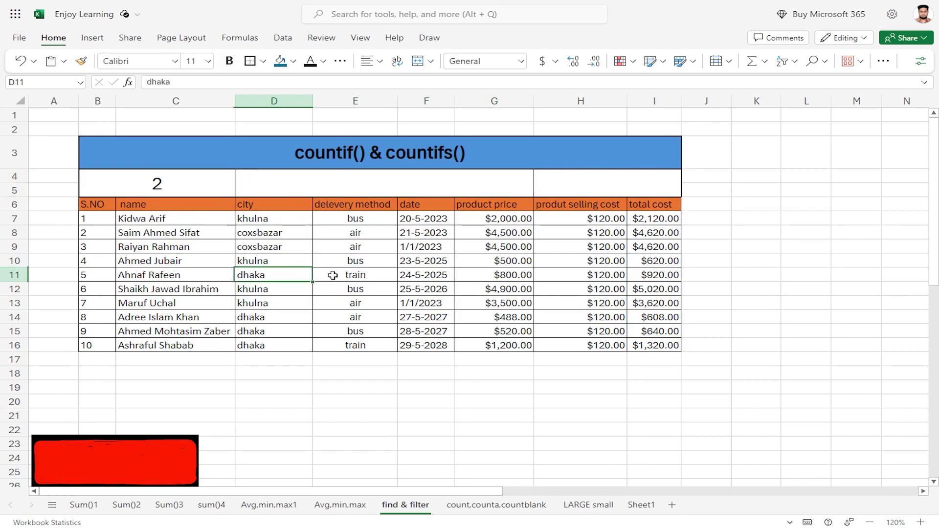
pyautogui.click(369, 273)
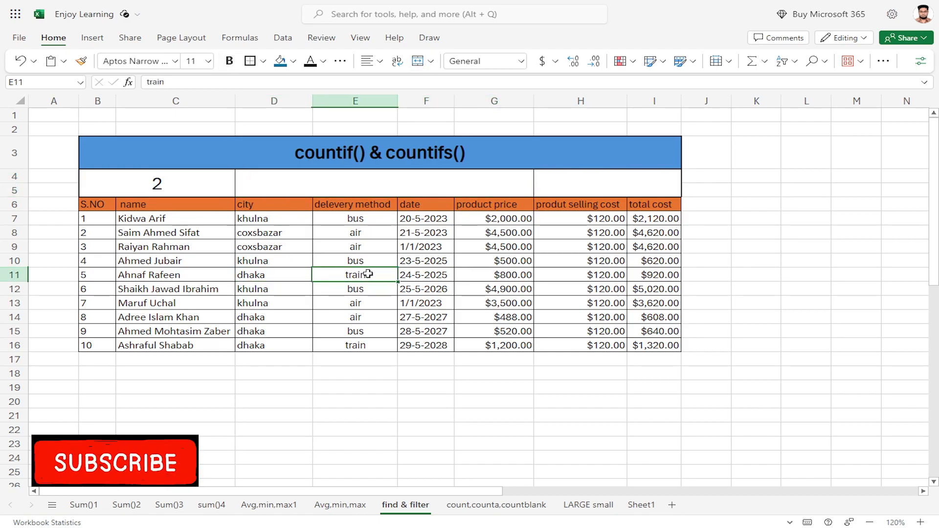
pyautogui.click(289, 184)
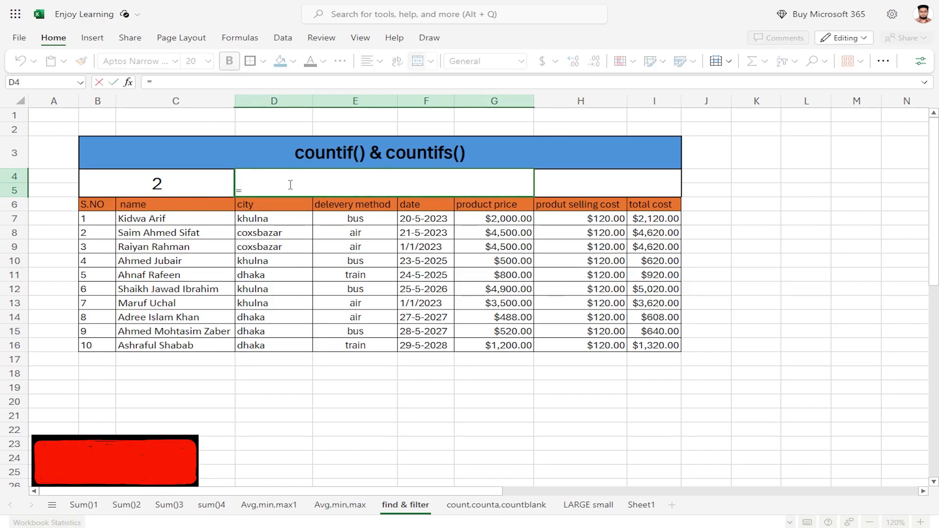
pyautogui.write('count')
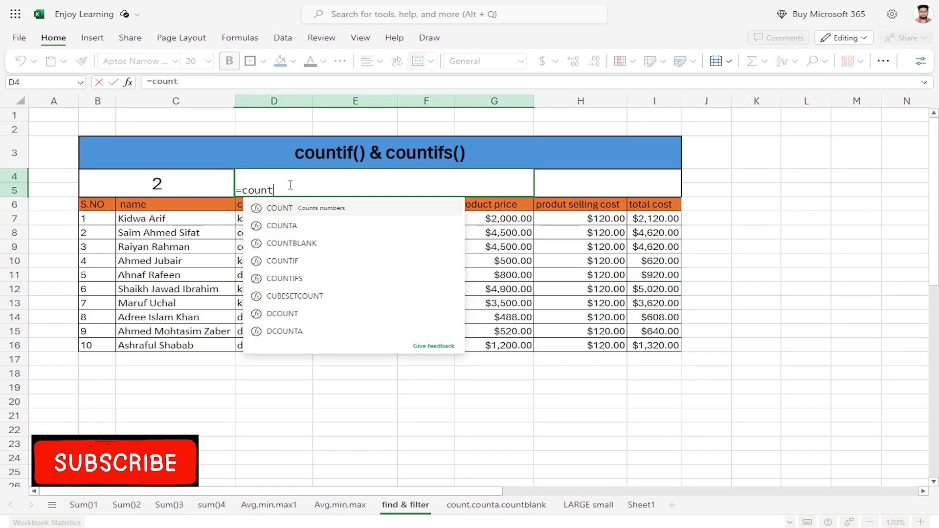
pyautogui.click(285, 282)
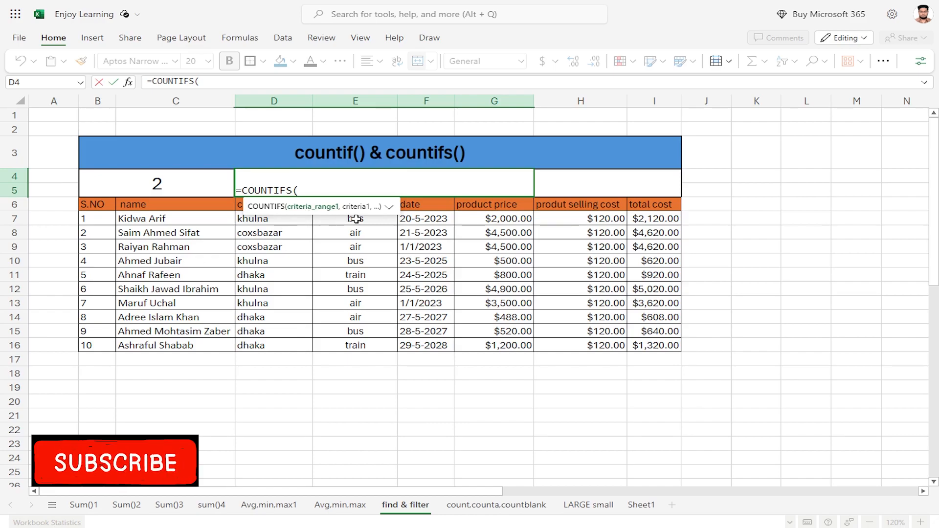
pyautogui.moveTo(284, 219); pyautogui.dragTo(275, 348)
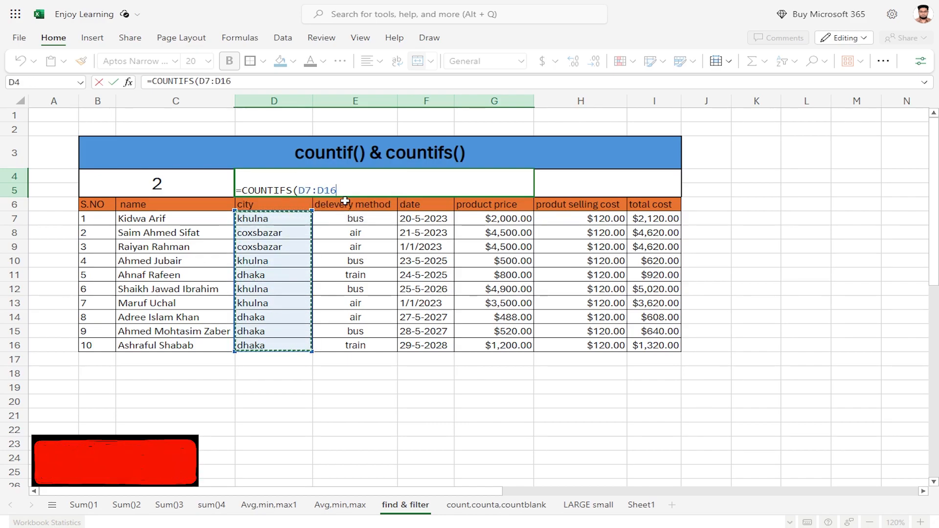
pyautogui.write(',')
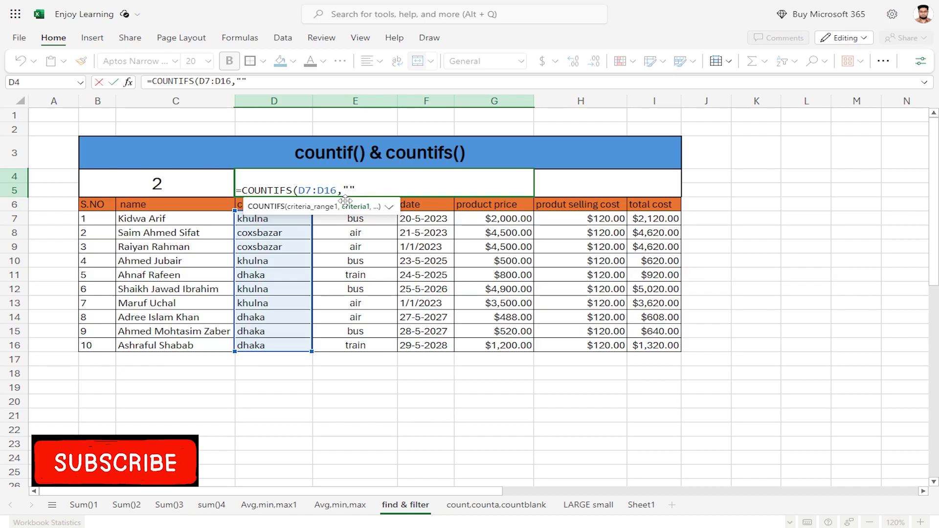
pyautogui.write('dhaka"')
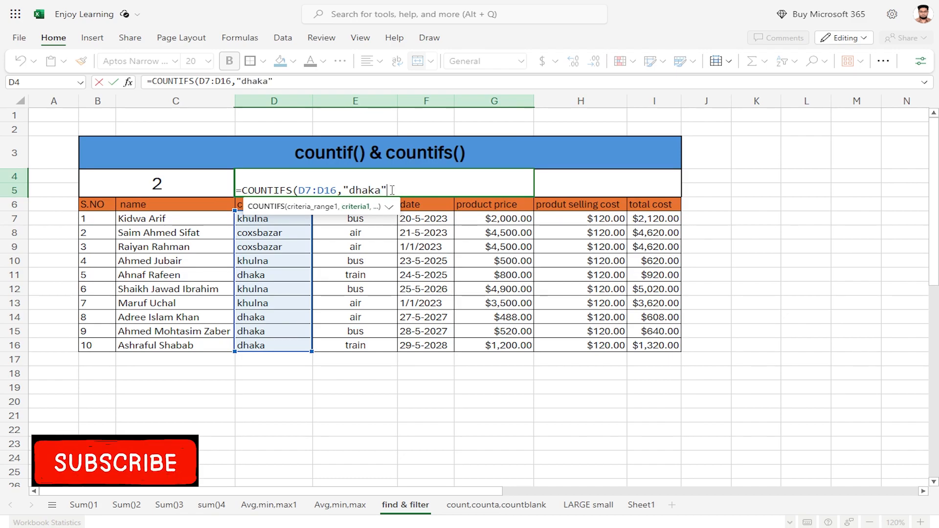
# Complete the D4 COUNTIFS formula with the delivery method range E7:E16 and the criterion "bus"
pyautogui.write(',')
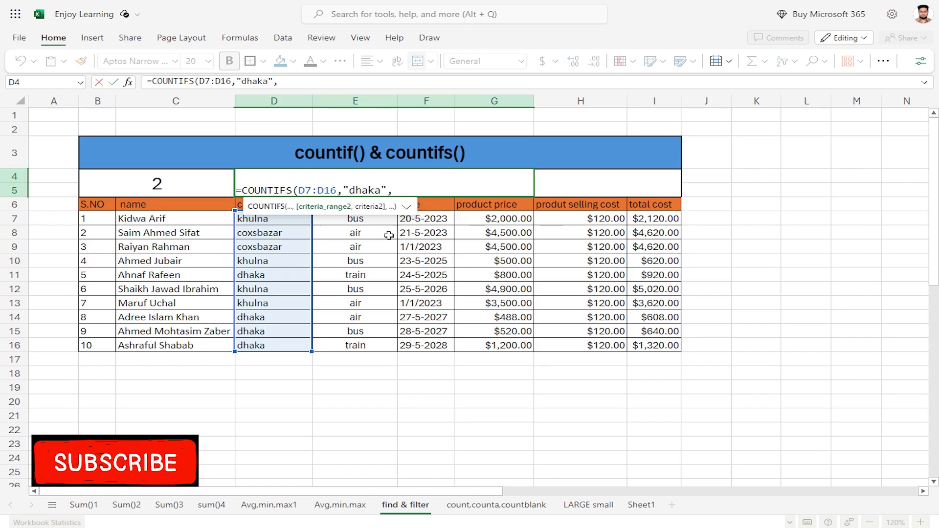
pyautogui.moveTo(378, 220); pyautogui.dragTo(356, 348)
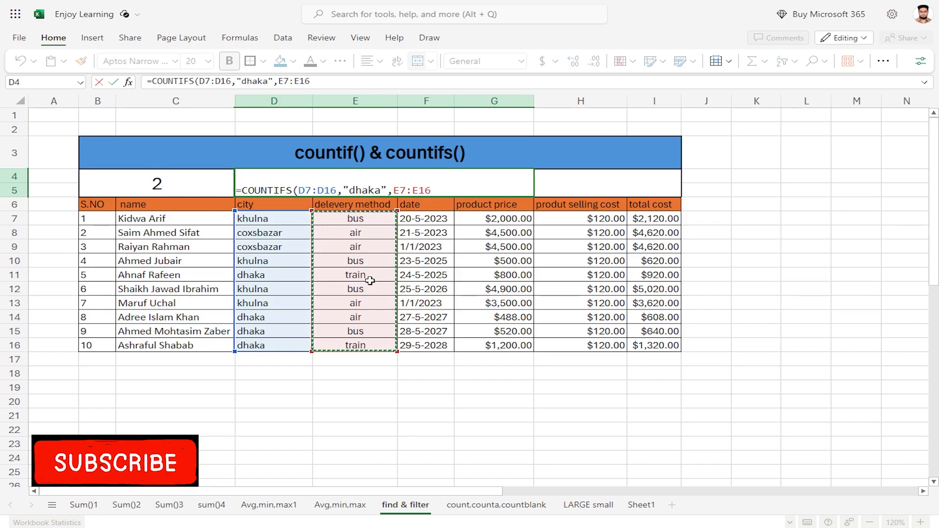
pyautogui.write(',')
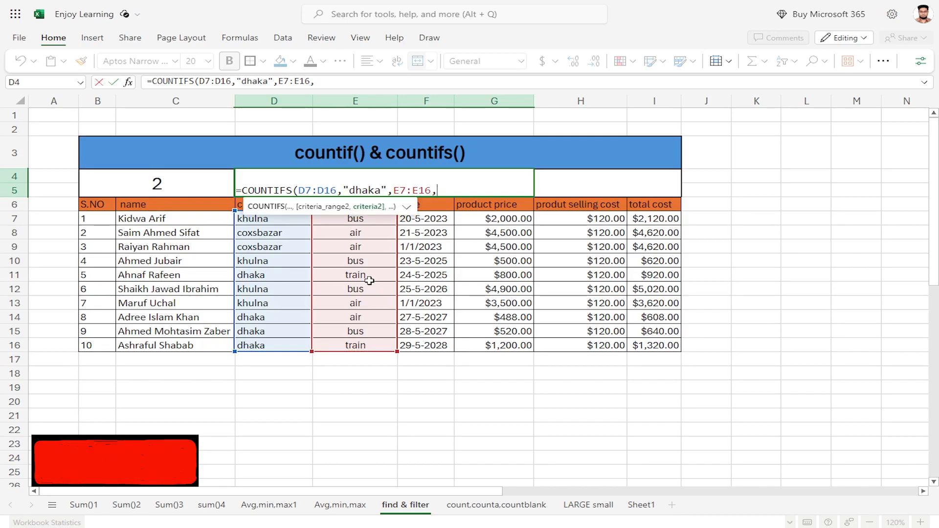
pyautogui.write('"')
pyautogui.write('bus')
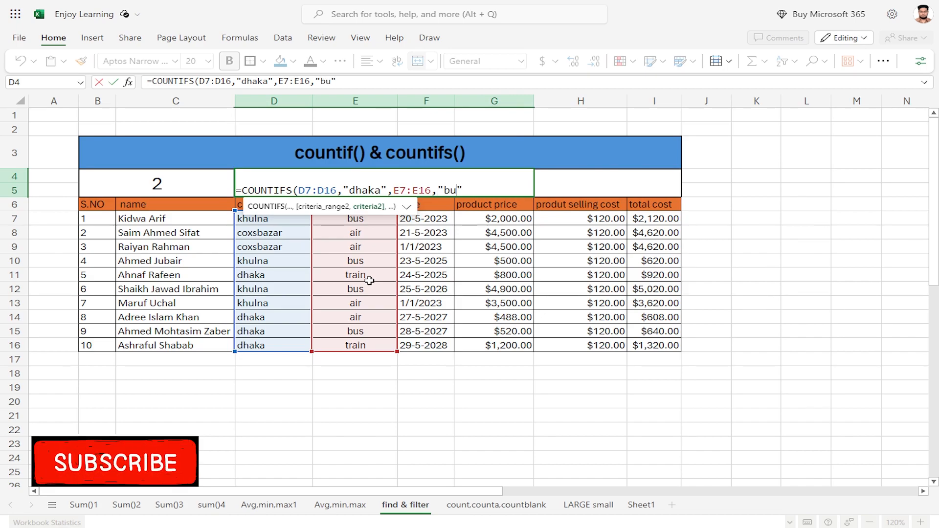
pyautogui.write('"')
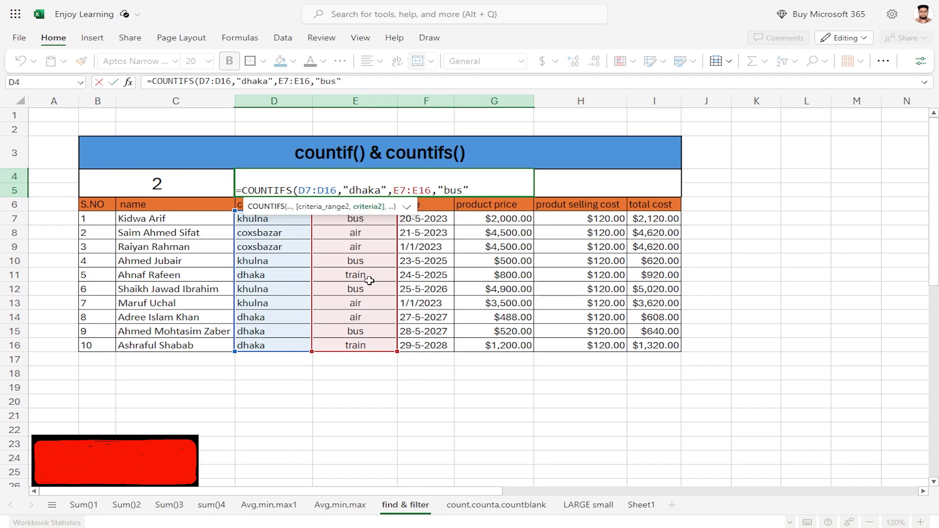
pyautogui.write(')')
pyautogui.press('Return')
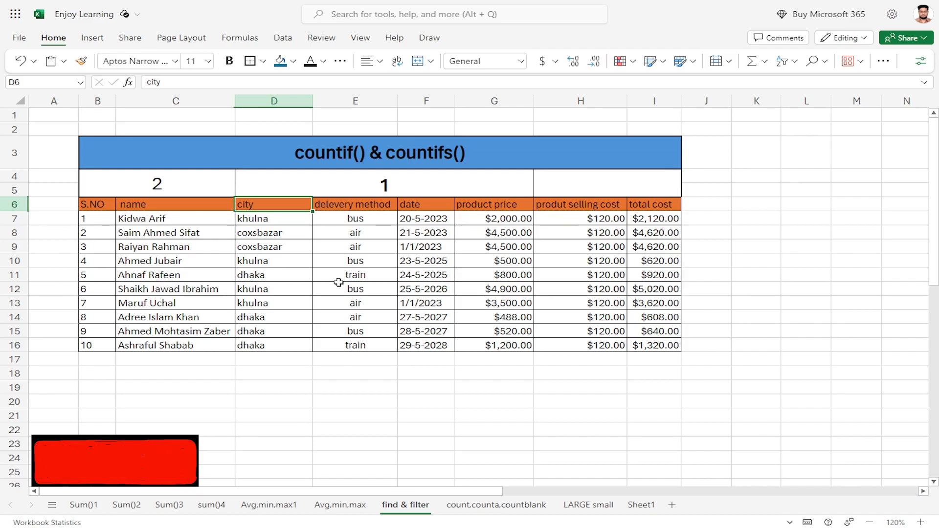
# Check the COUNTIFS result in D4 against the city and delivery method entries in the dhaka rows
pyautogui.click(268, 333)
pyautogui.click(357, 333)
pyautogui.click(304, 332)
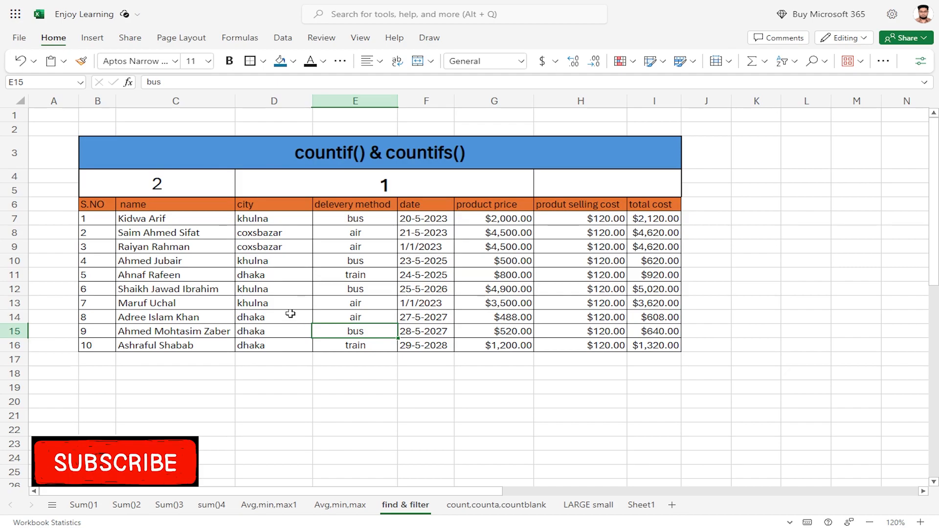
pyautogui.click(289, 314)
pyautogui.click(367, 319)
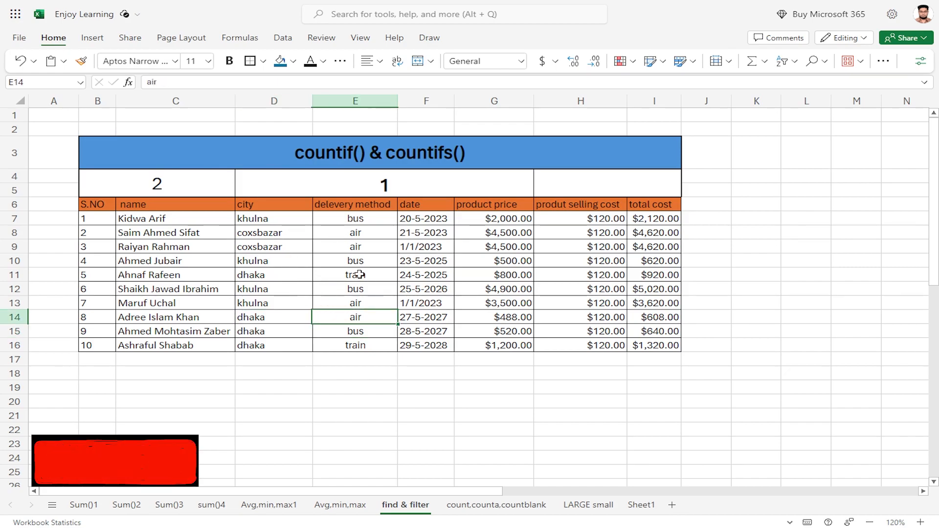
pyautogui.click(375, 184)
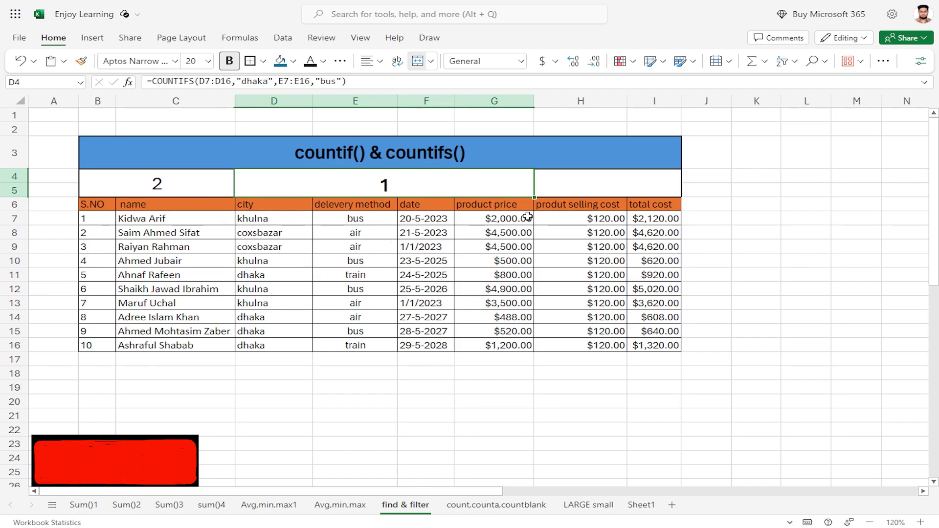
# Enter a COUNTIFS formula in H4 with the total cost range I7:I16 and the criterion ">2000"
pyautogui.click(631, 182)
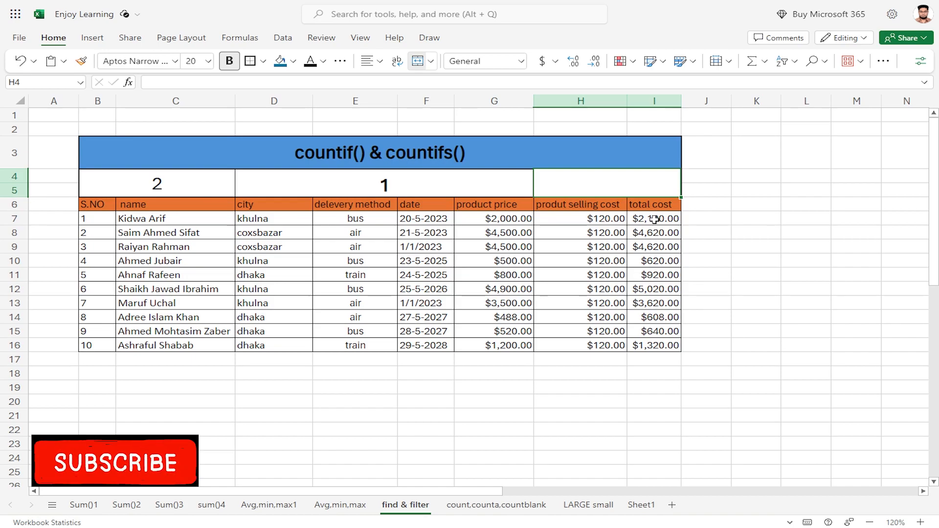
pyautogui.moveTo(660, 218); pyautogui.dragTo(662, 345)
pyautogui.click(553, 184)
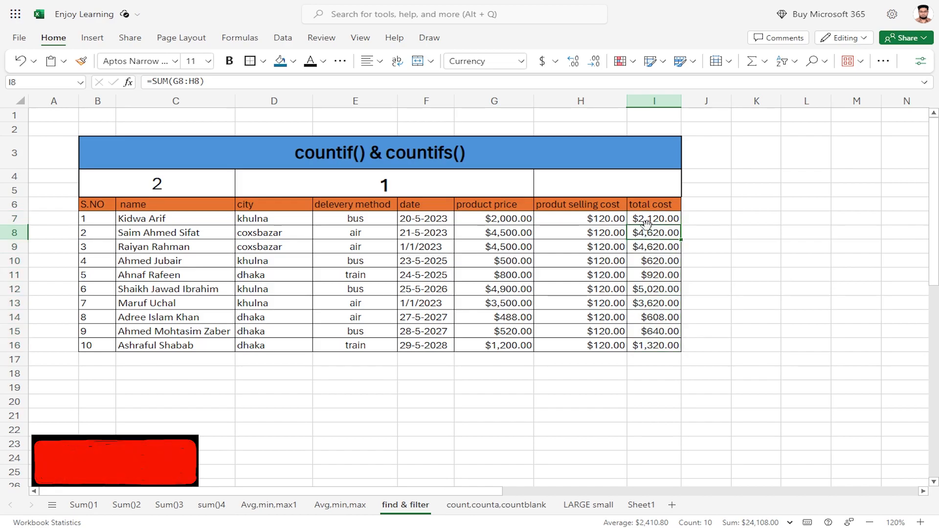
pyautogui.write('=')
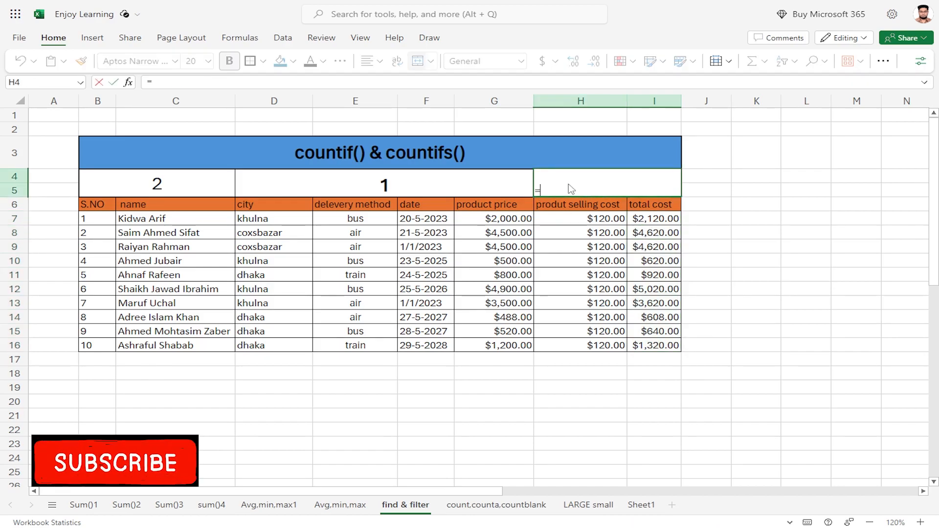
pyautogui.write('cou')
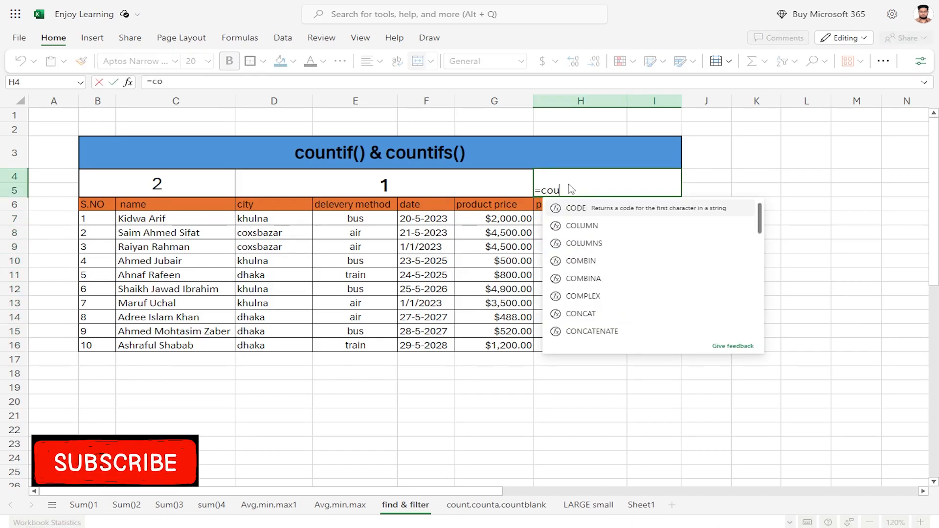
pyautogui.write('nt')
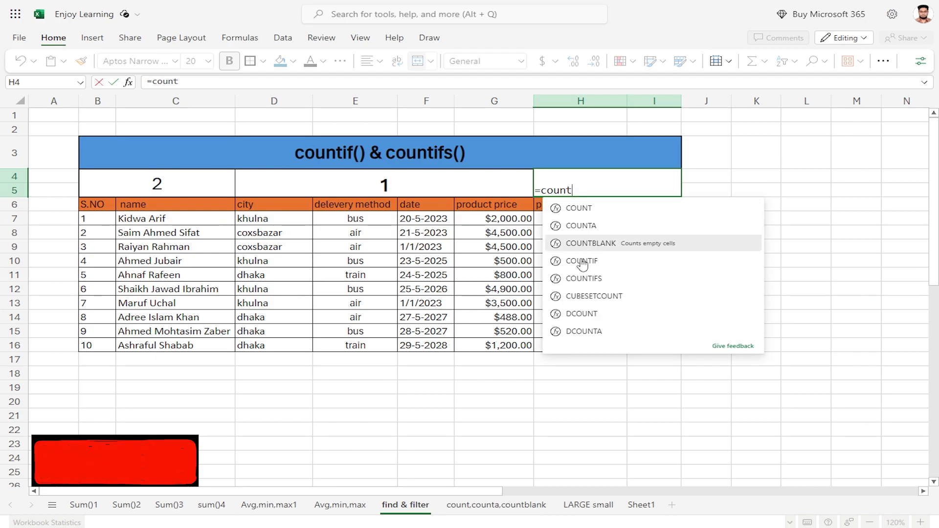
pyautogui.click(582, 278)
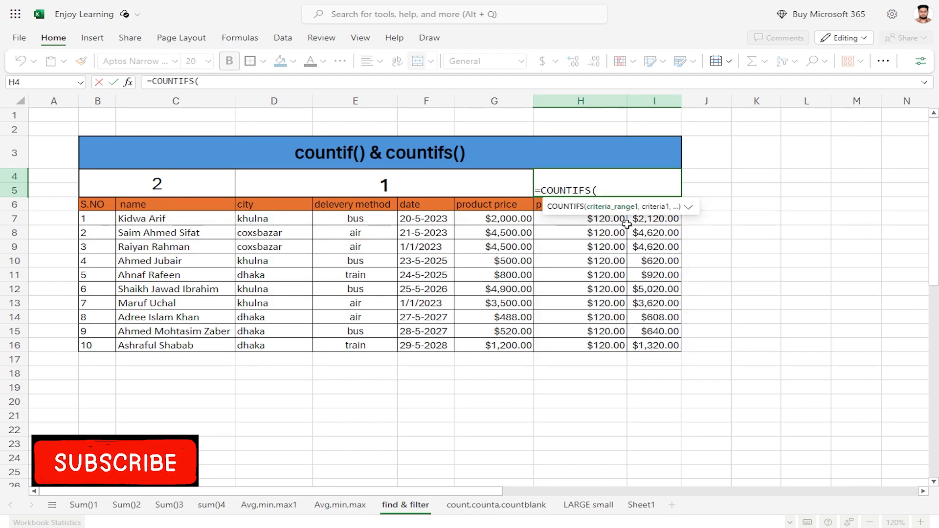
pyautogui.moveTo(651, 221); pyautogui.dragTo(658, 345)
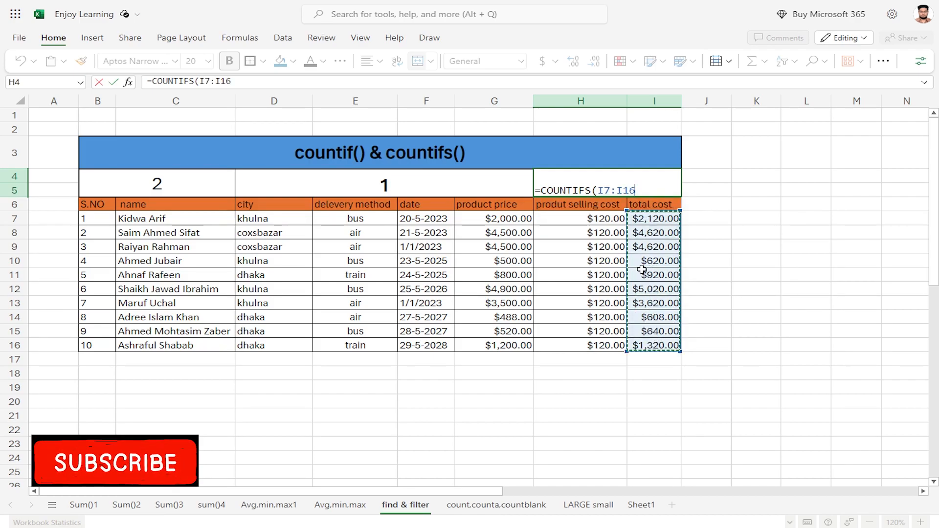
pyautogui.write(',')
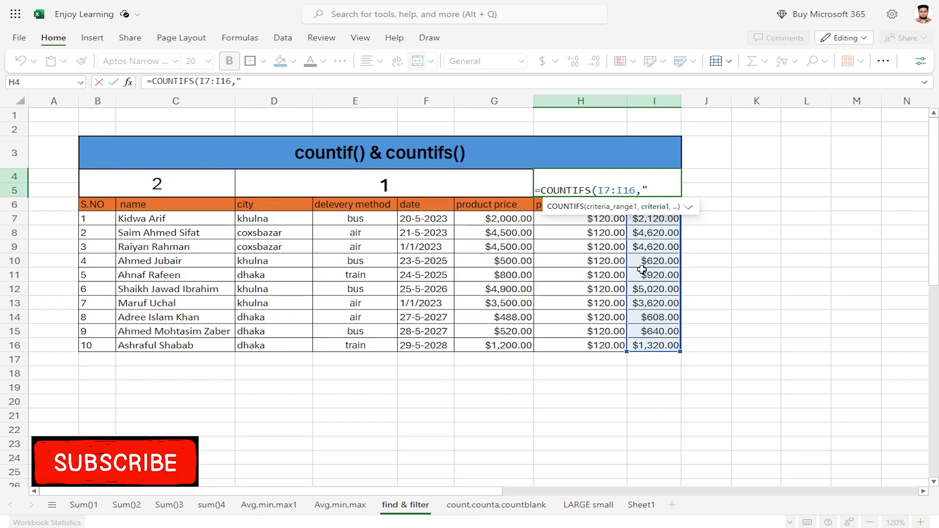
pyautogui.write('>')
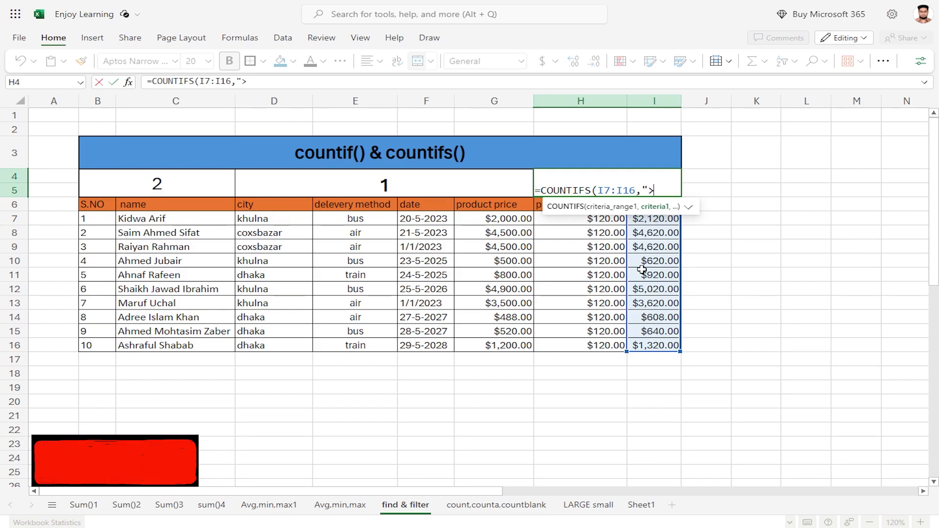
pyautogui.write('2000')
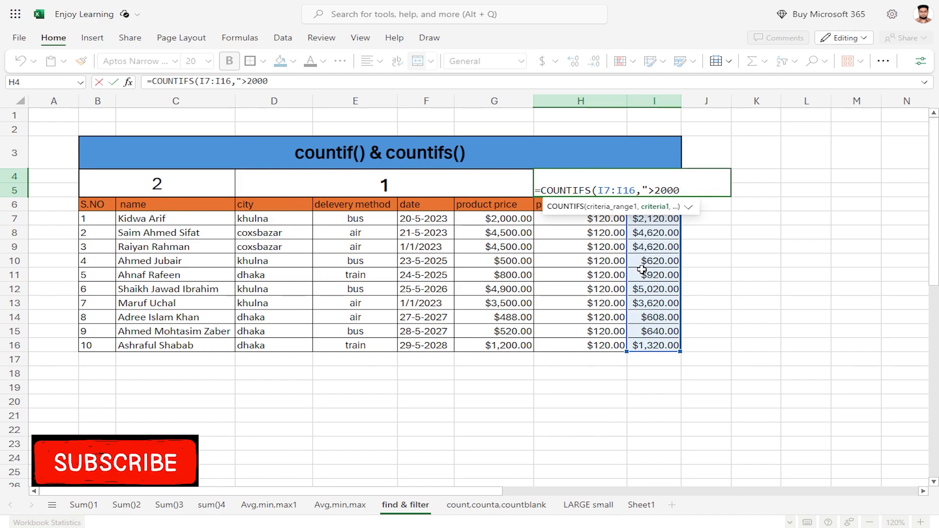
pyautogui.write('")')
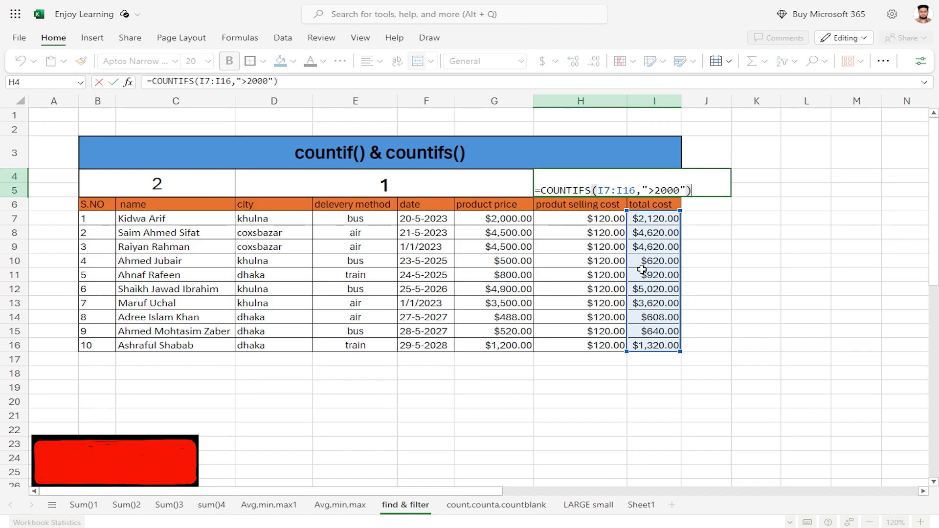
pyautogui.press('Return')
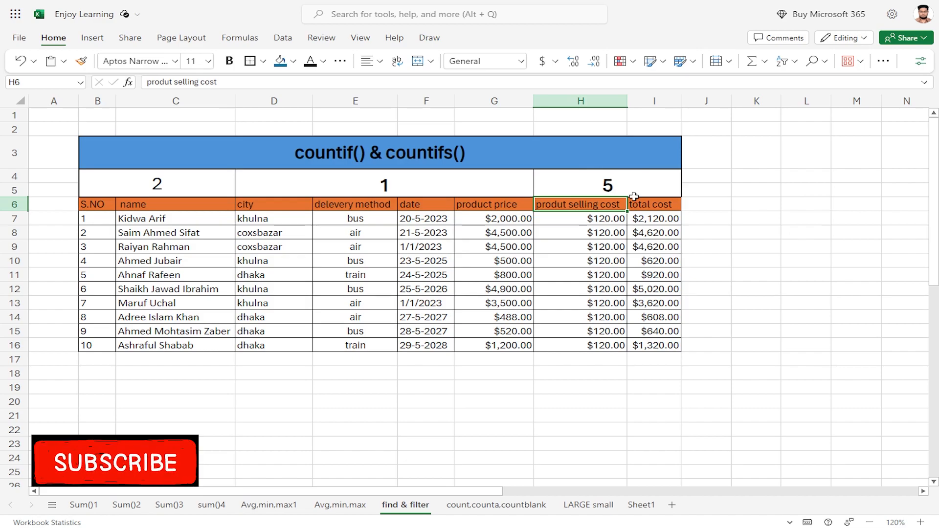
# Check the COUNTIFS result in H4 against the individual amounts in the total cost column
pyautogui.click(660, 226)
pyautogui.click(660, 233)
pyautogui.click(658, 246)
pyautogui.click(663, 293)
pyautogui.click(660, 304)
pyautogui.click(657, 343)
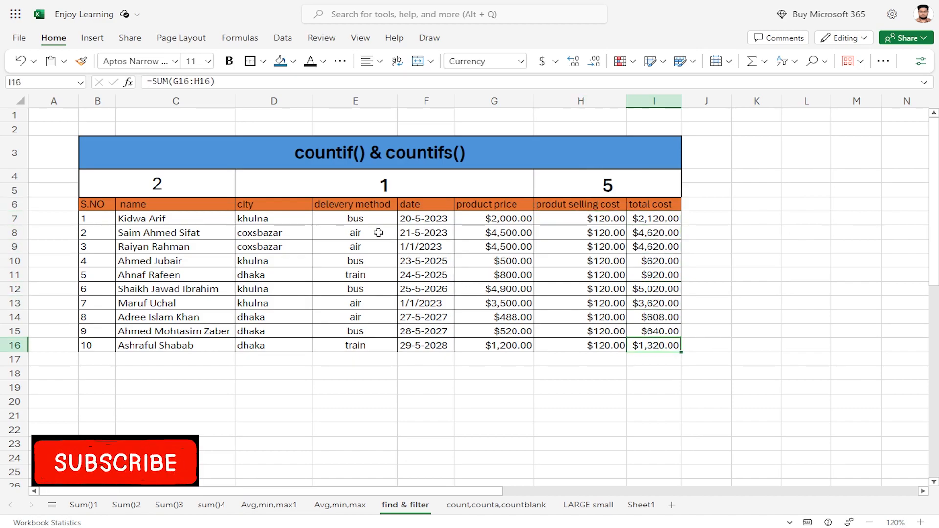
# Clear the COUNTIFS formula from H4
pyautogui.click(593, 181)
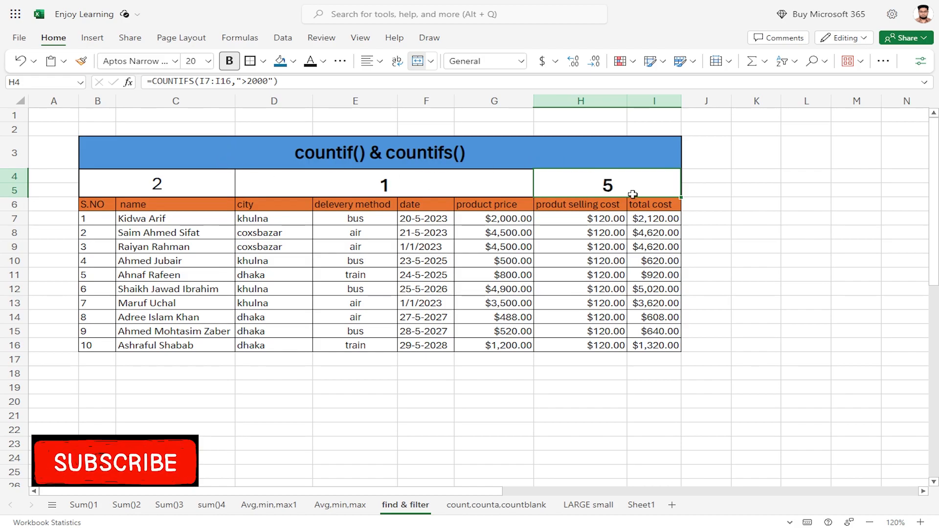
pyautogui.moveTo(152, 81); pyautogui.dragTo(204, 83)
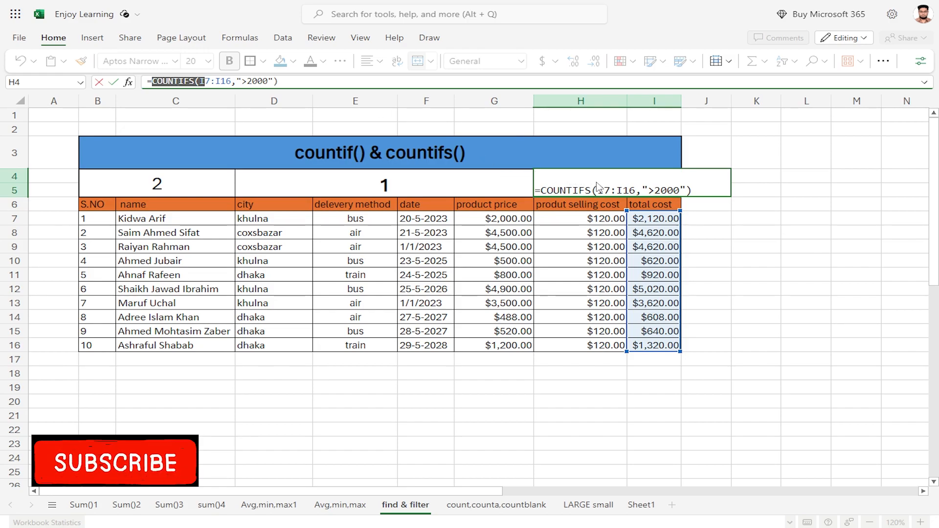
pyautogui.press('BackSpace')
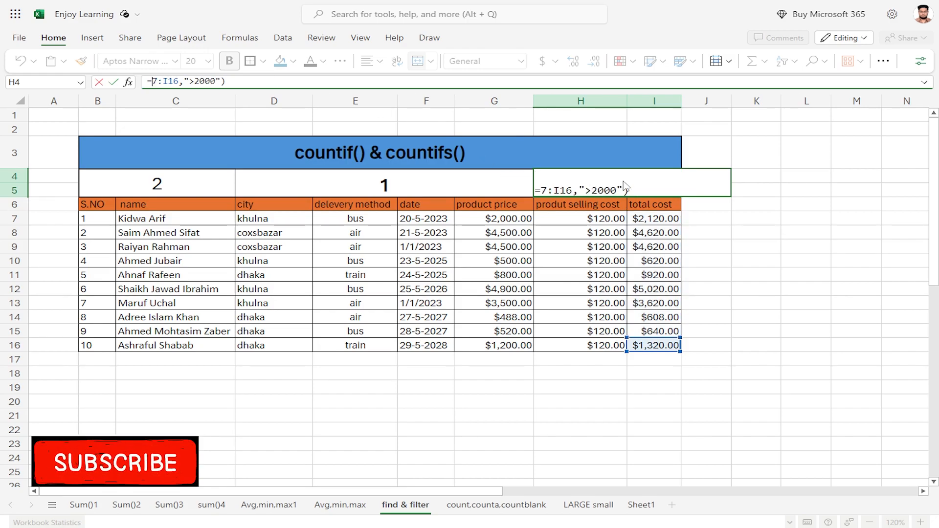
pyautogui.moveTo(628, 190); pyautogui.dragTo(524, 209)
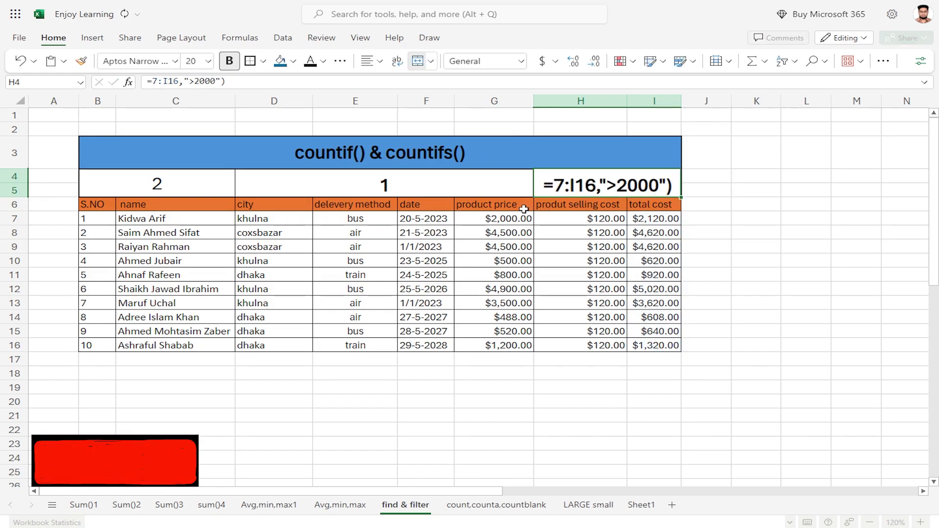
pyautogui.press('Delete')
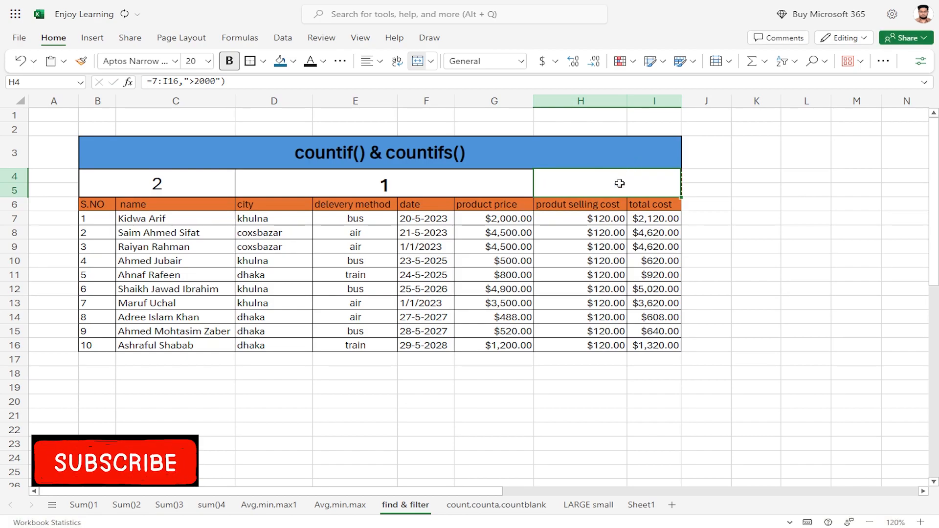
# Enter a COUNTIF formula in H4 with the total cost range I7:I16 and the criterion ">2000"
pyautogui.write('=')
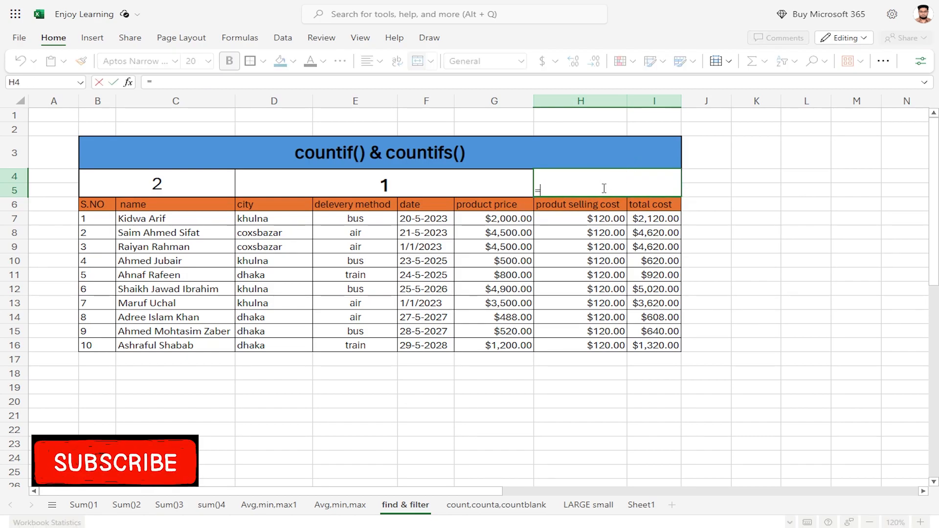
pyautogui.write('coun')
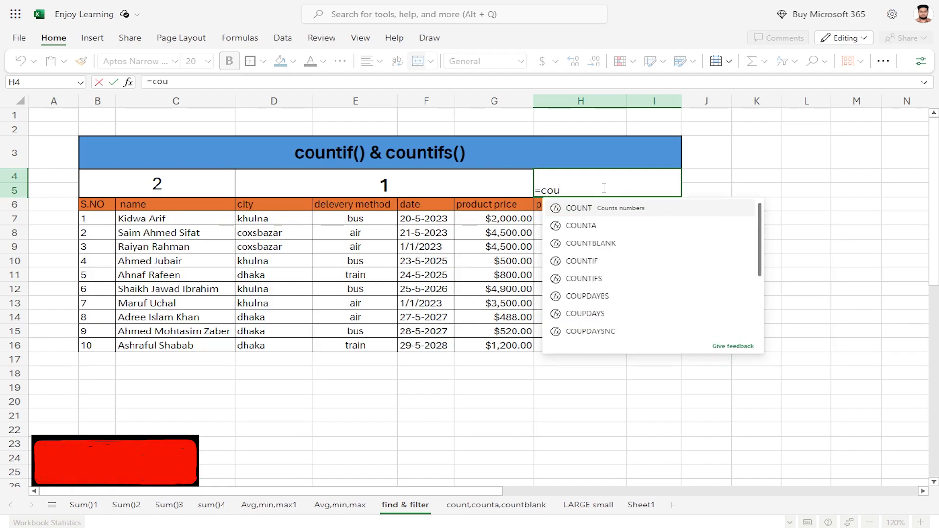
pyautogui.write('t')
pyautogui.click(591, 265)
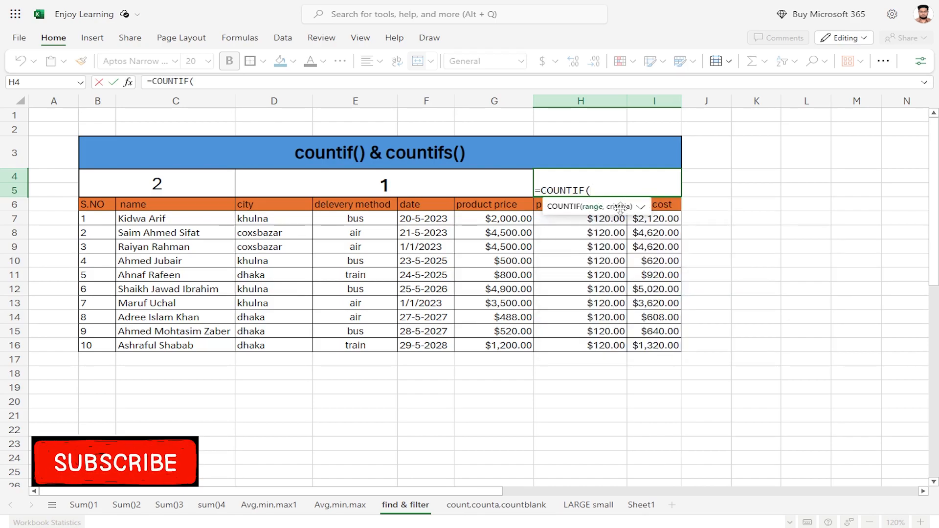
pyautogui.moveTo(662, 221); pyautogui.dragTo(660, 344)
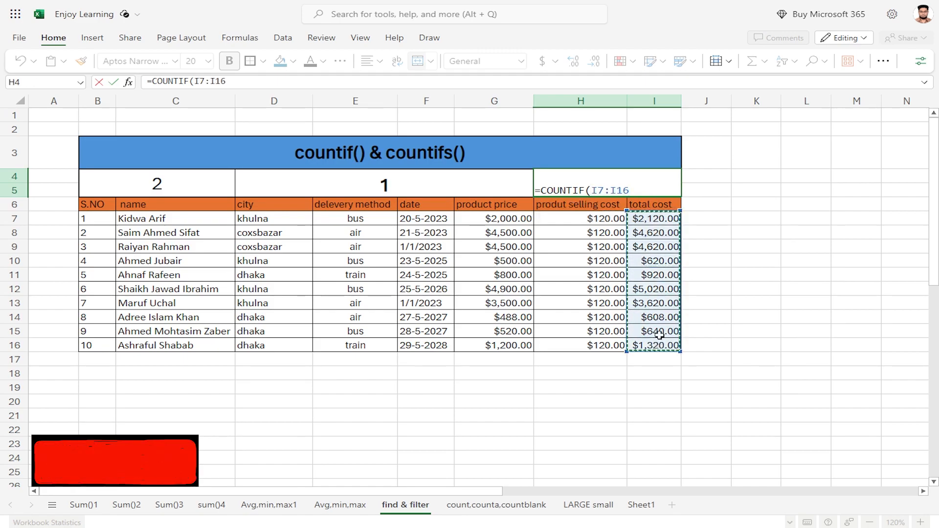
pyautogui.write(',')
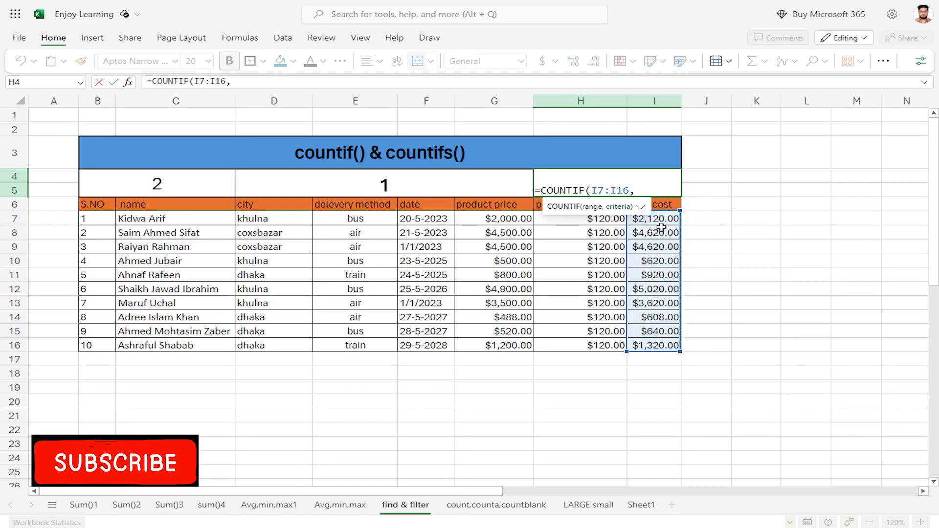
pyautogui.write('">2000"')
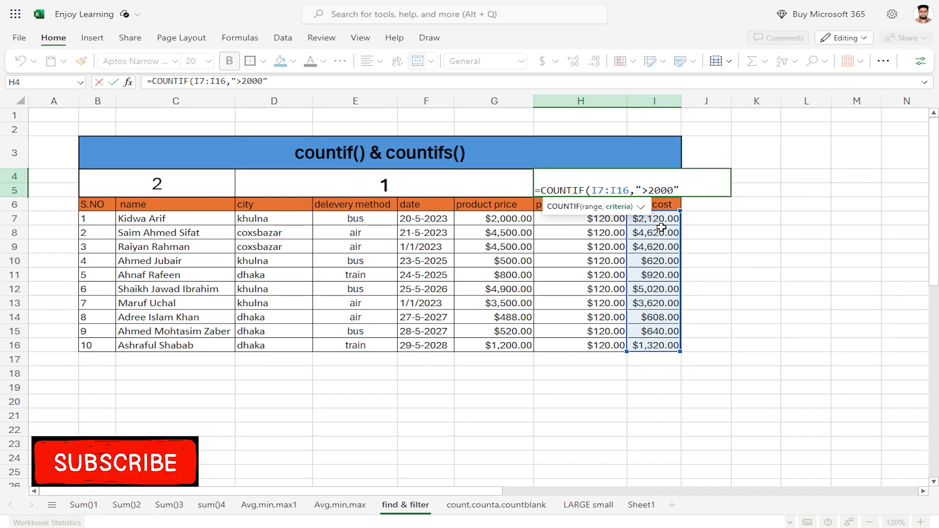
pyautogui.write(')')
pyautogui.press('Return')
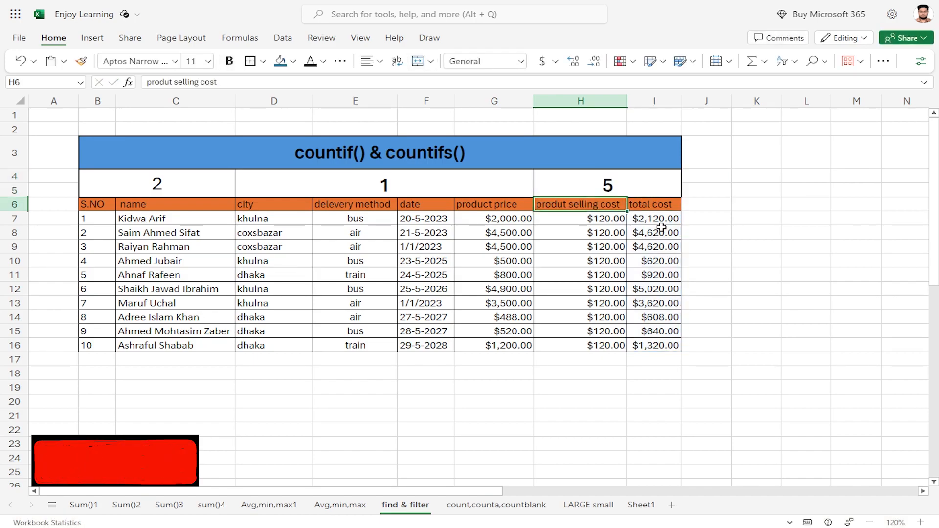
pyautogui.click(621, 182)
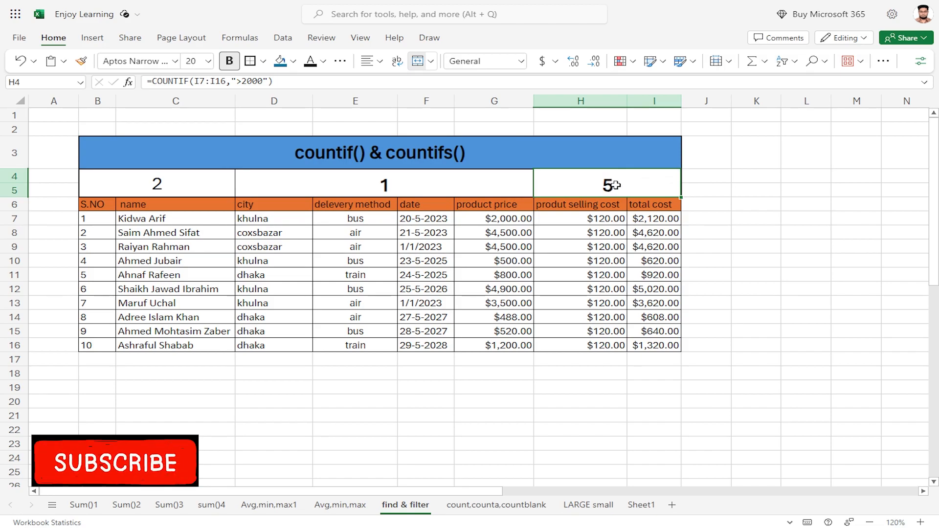
pyautogui.click(403, 187)
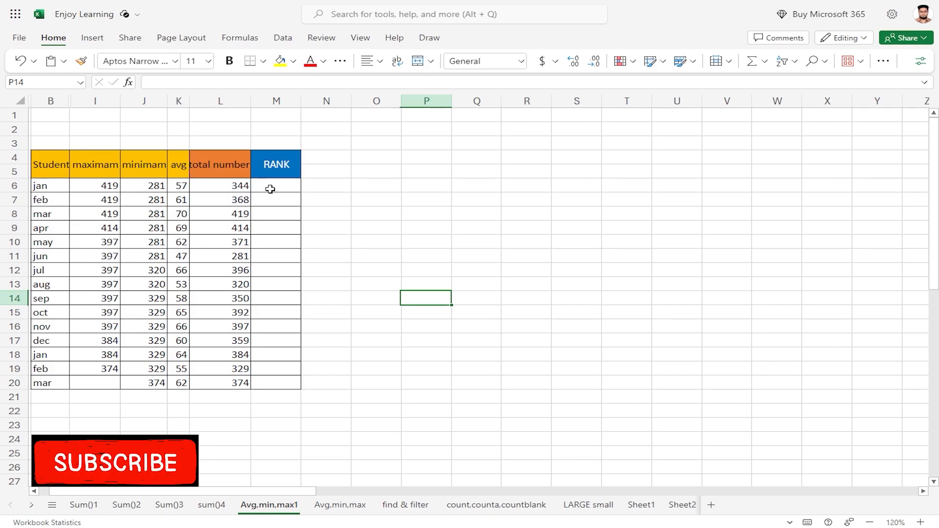
# Begin a RANK formula in M6 on the Avg,min,max1 sheet, using the total number in L6 as the number to rank
pyautogui.click(46, 187)
pyautogui.click(213, 186)
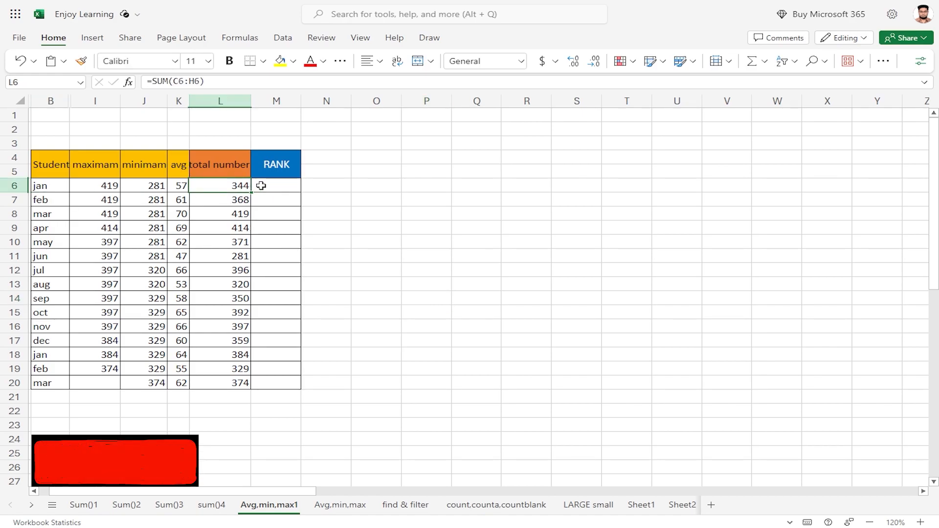
pyautogui.click(288, 186)
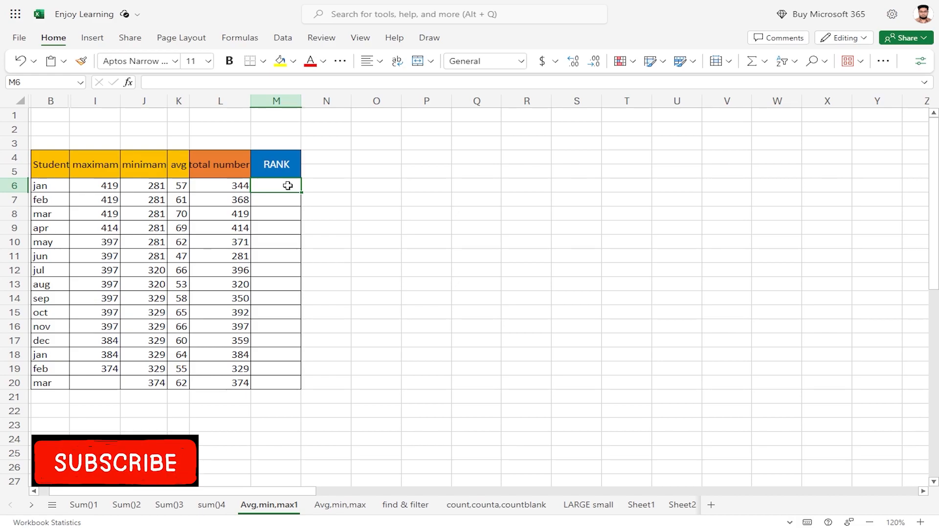
pyautogui.write('=')
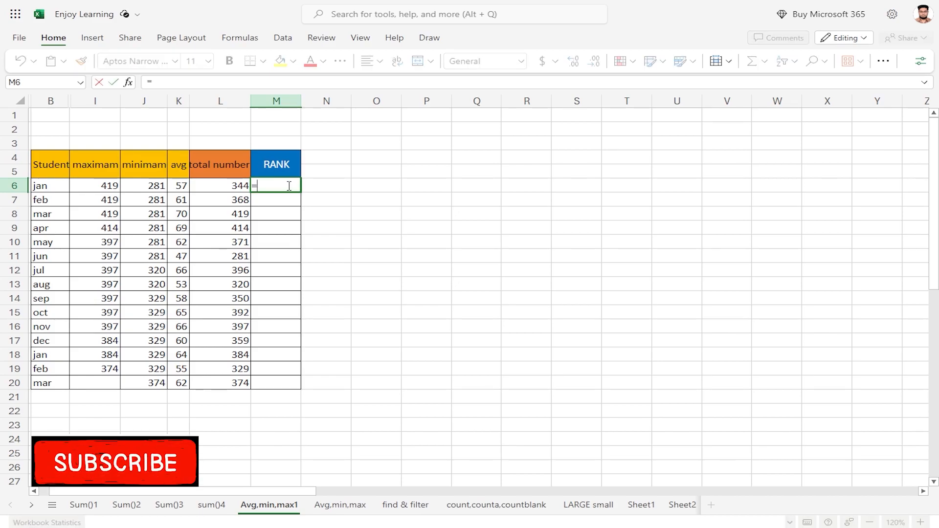
pyautogui.write('ra')
pyautogui.click(307, 273)
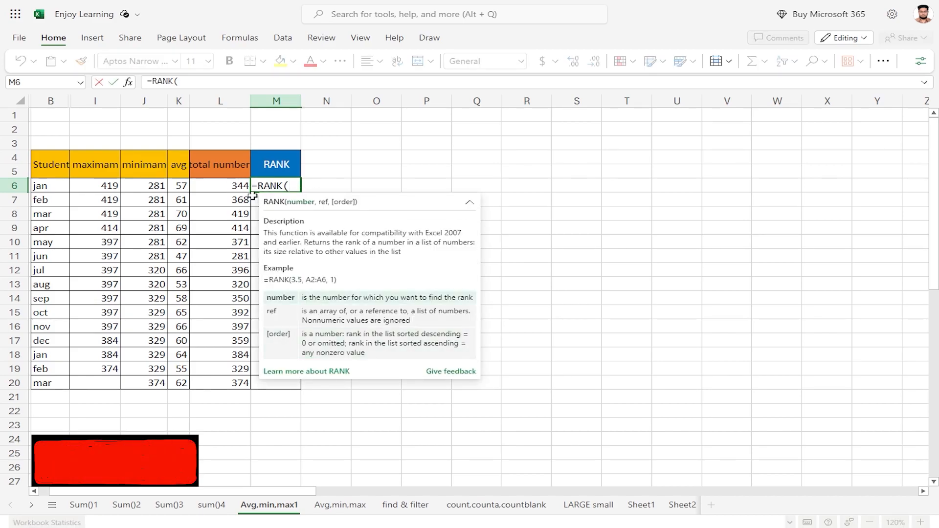
pyautogui.click(227, 186)
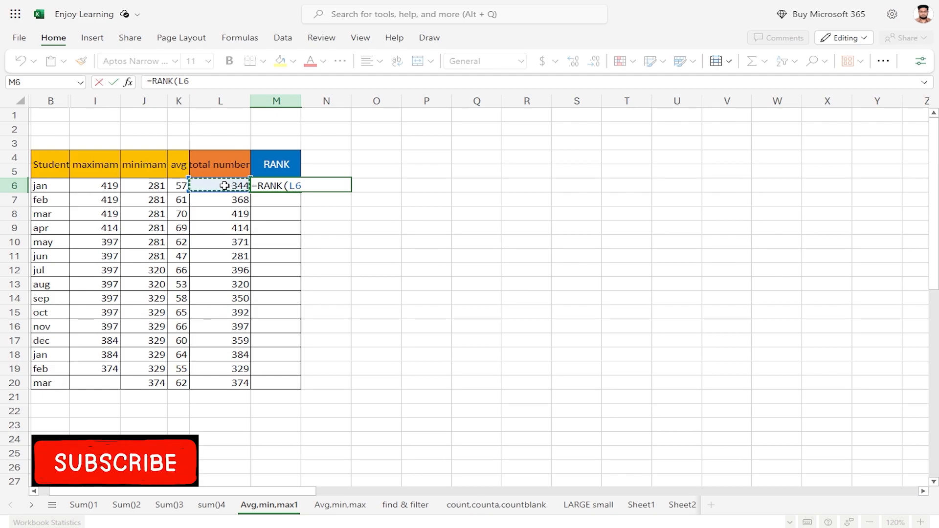
# Complete the RANK formula in M6 with the absolute reference range $L$6:$L$20 and descending order 0
pyautogui.write(',')
pyautogui.moveTo(224, 186); pyautogui.dragTo(220, 384)
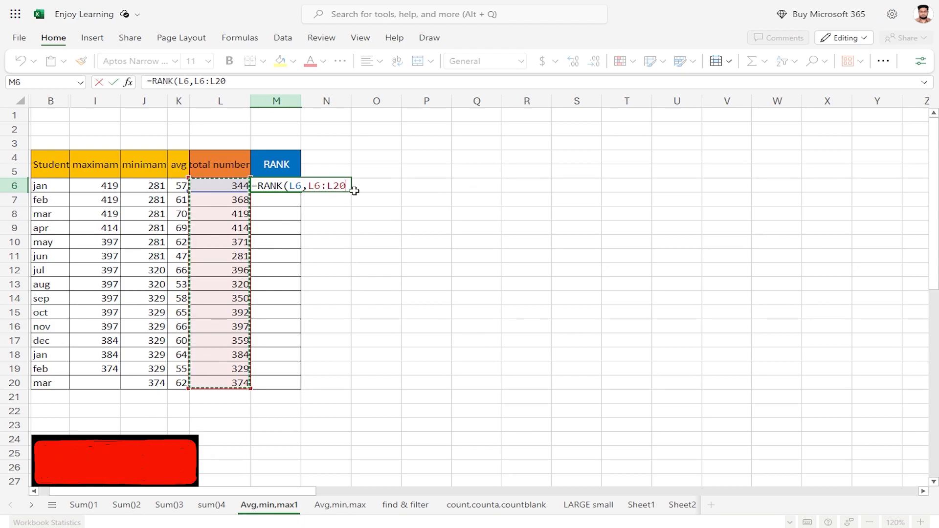
pyautogui.press('F4')
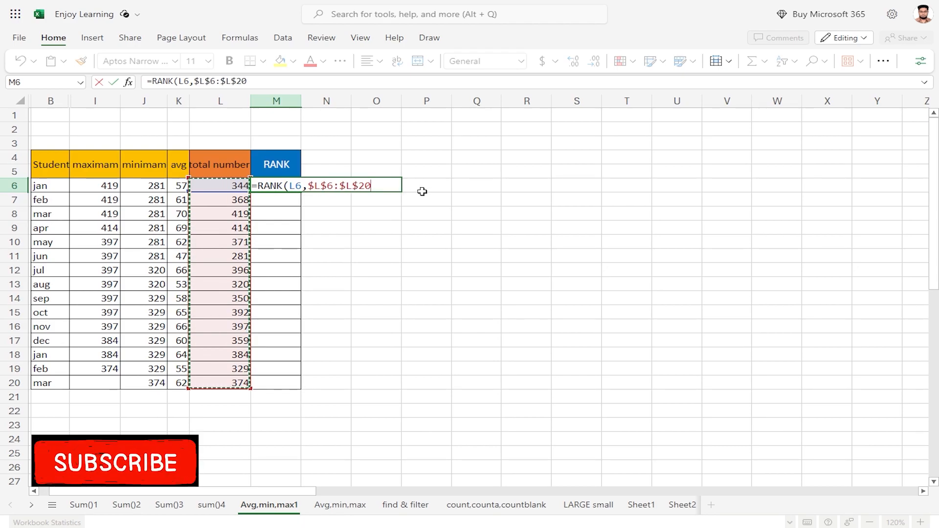
pyautogui.write(',')
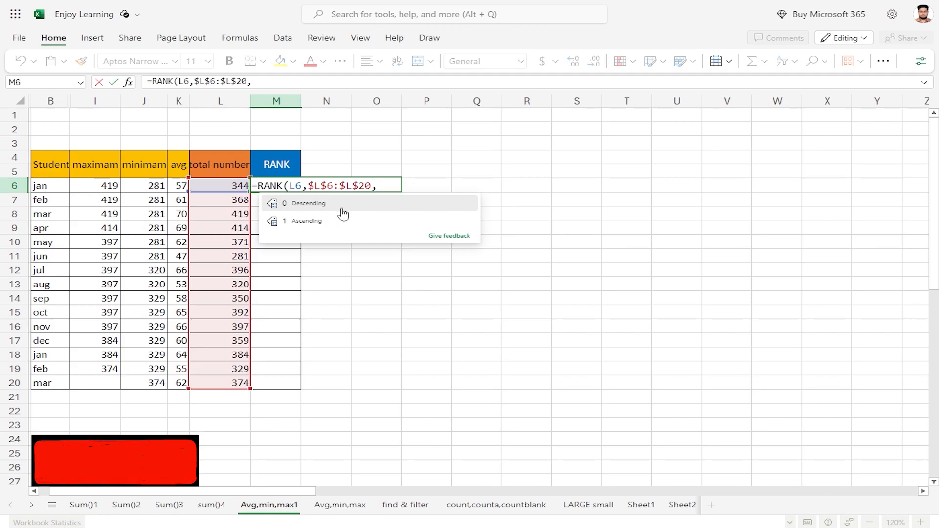
pyautogui.click(308, 204)
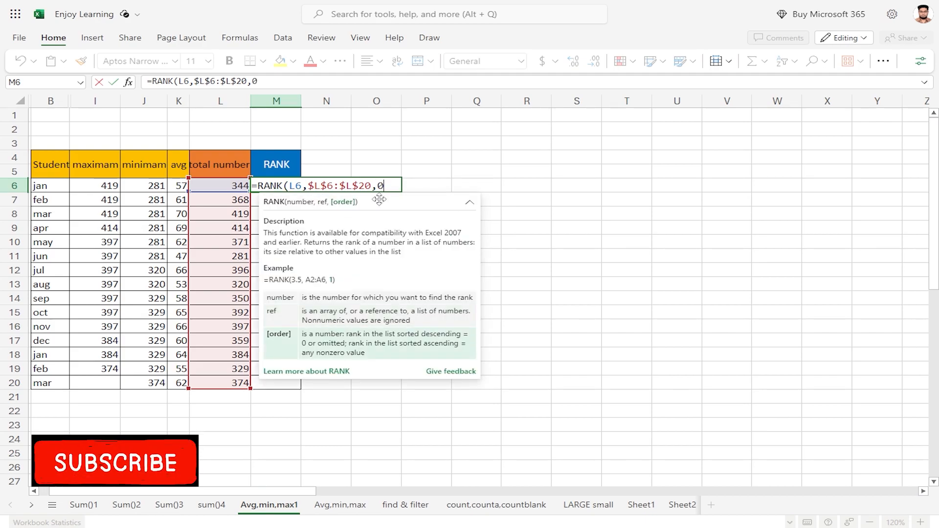
pyautogui.press('Return')
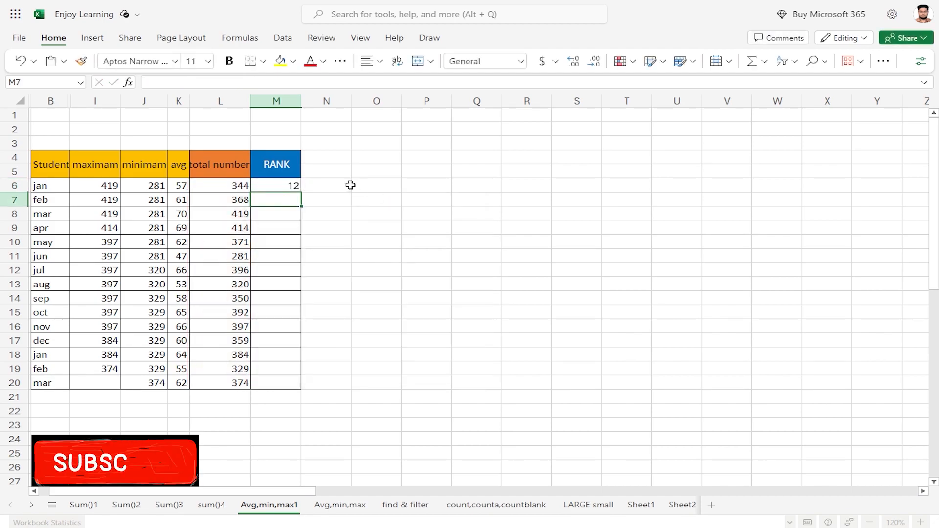
# Fill the RANK formula from M6 down through M20 for the remaining students
pyautogui.click(246, 187)
pyautogui.click(294, 185)
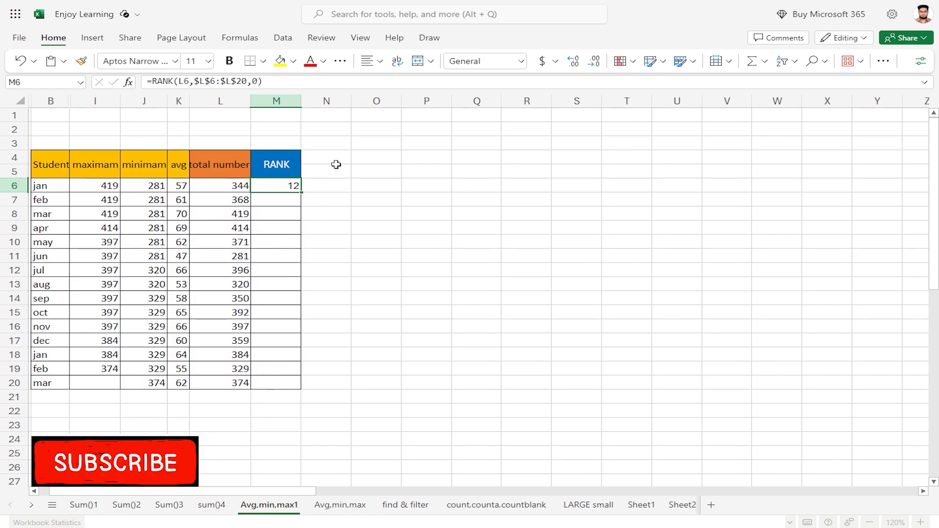
pyautogui.doubleClick(302, 192)
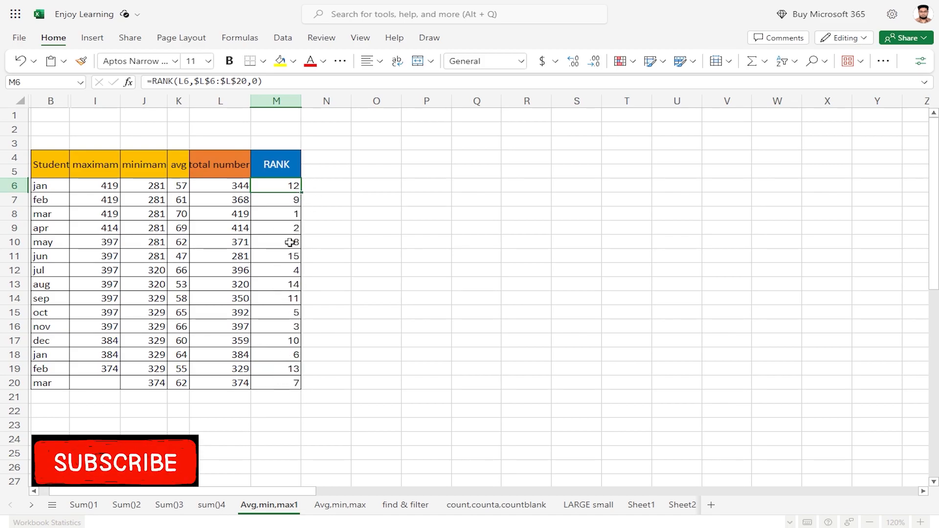
# Check the ranks in column M against the total numbers in L6:L20, comparing the mar and apr rows
pyautogui.click(243, 215)
pyautogui.moveTo(237, 186); pyautogui.dragTo(242, 382)
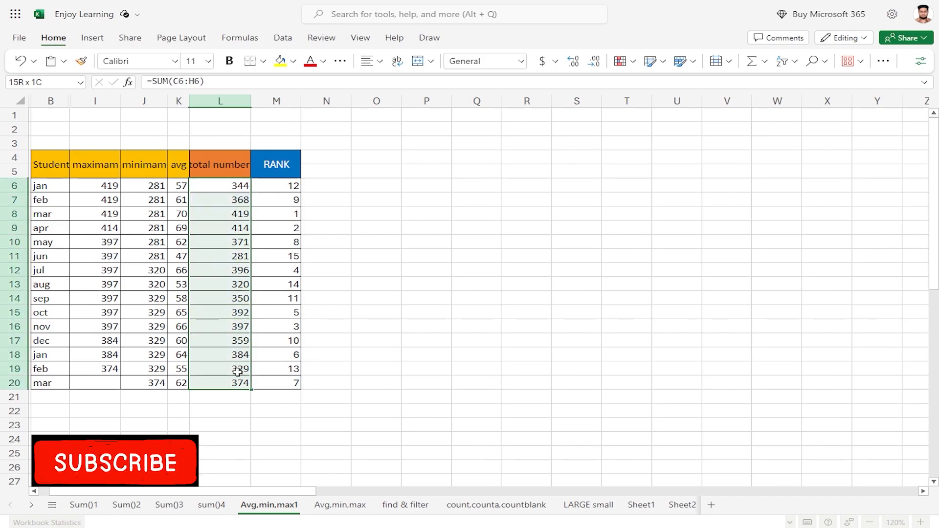
pyautogui.click(243, 242)
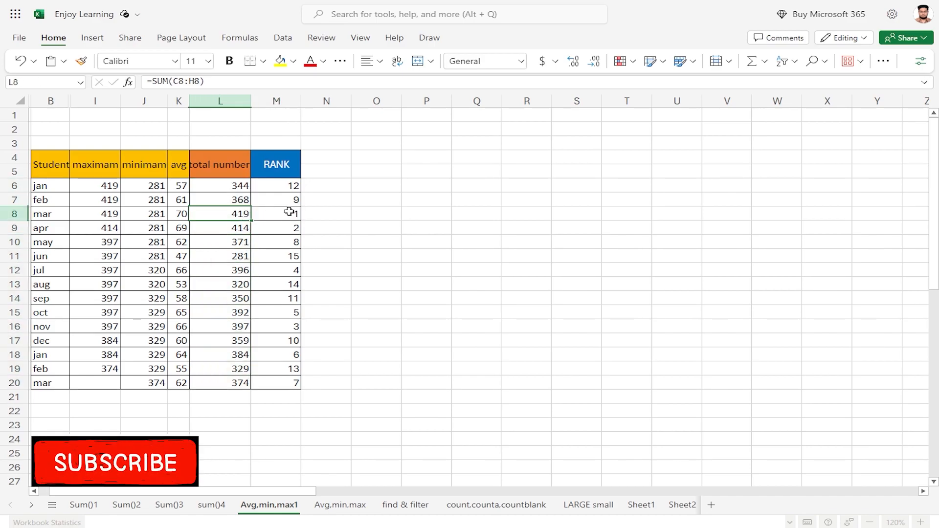
pyautogui.click(286, 214)
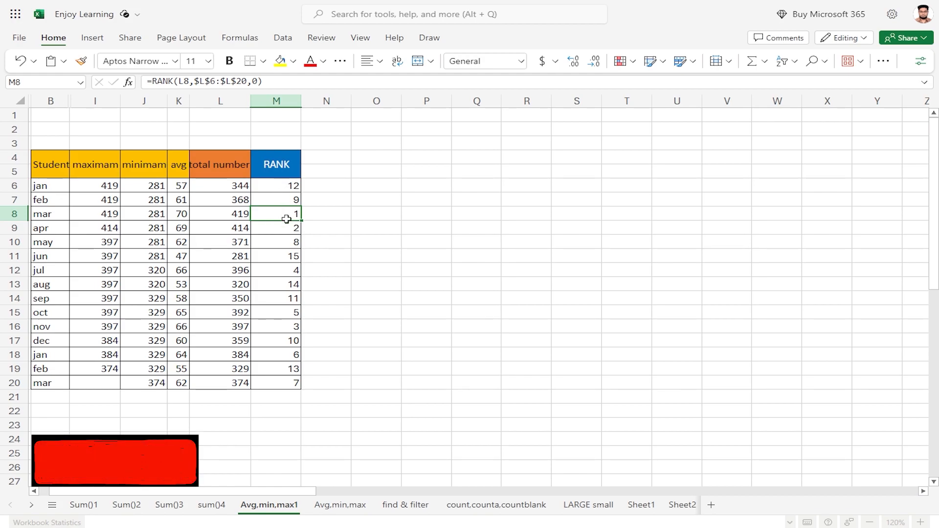
pyautogui.click(268, 229)
pyautogui.click(238, 227)
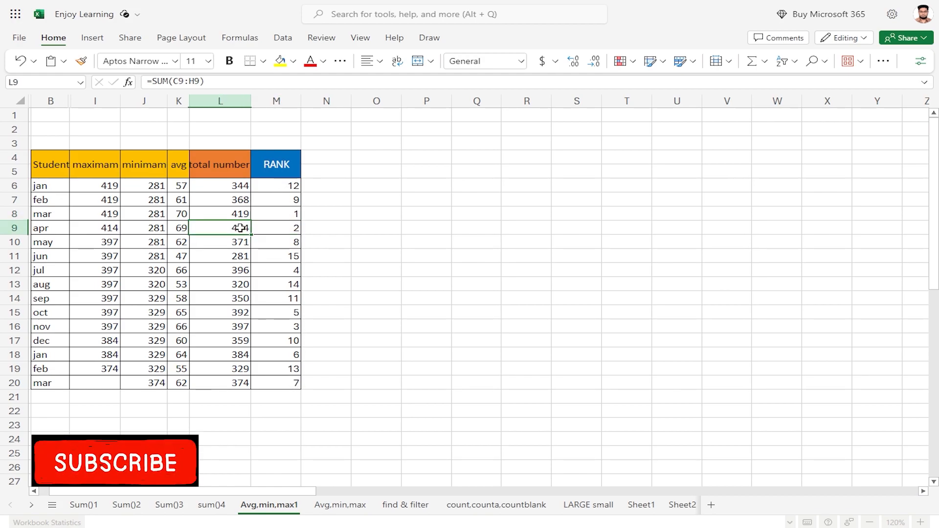